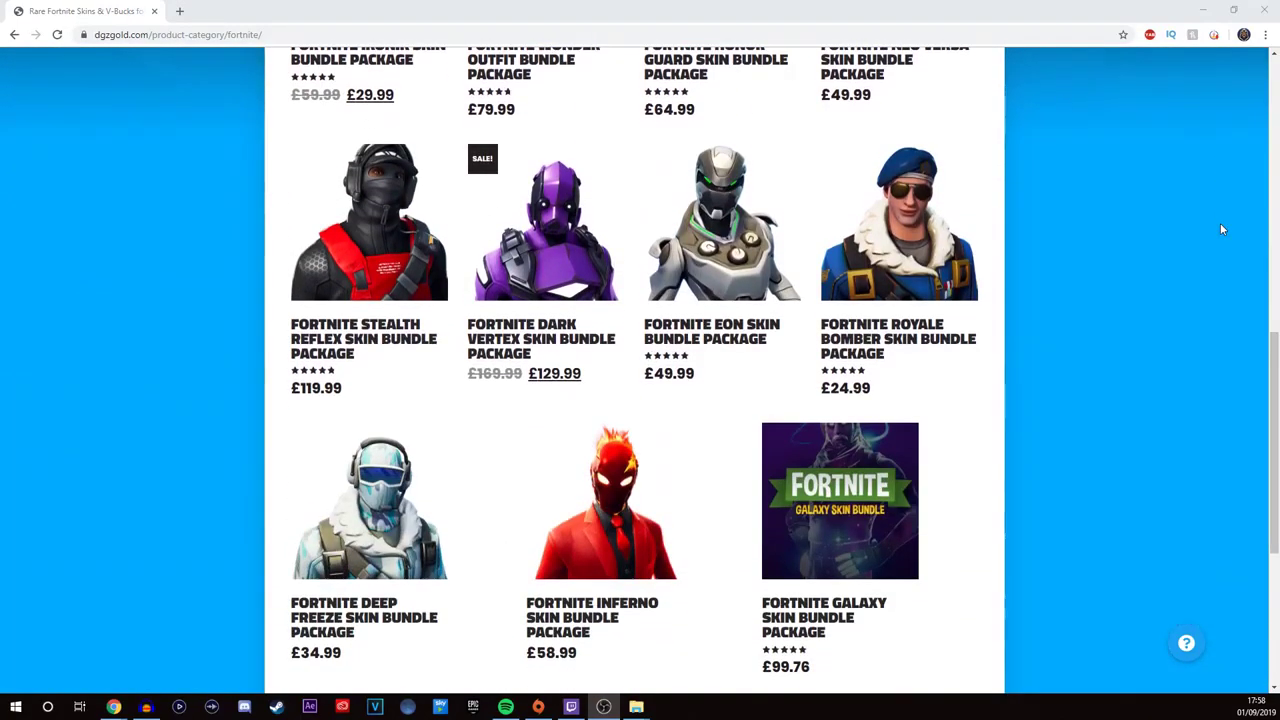
# Step: Apply coupon code MONKEY to the dgzgold.com basket to get the £4 discount
pyautogui.scroll(4, 1220, 229)
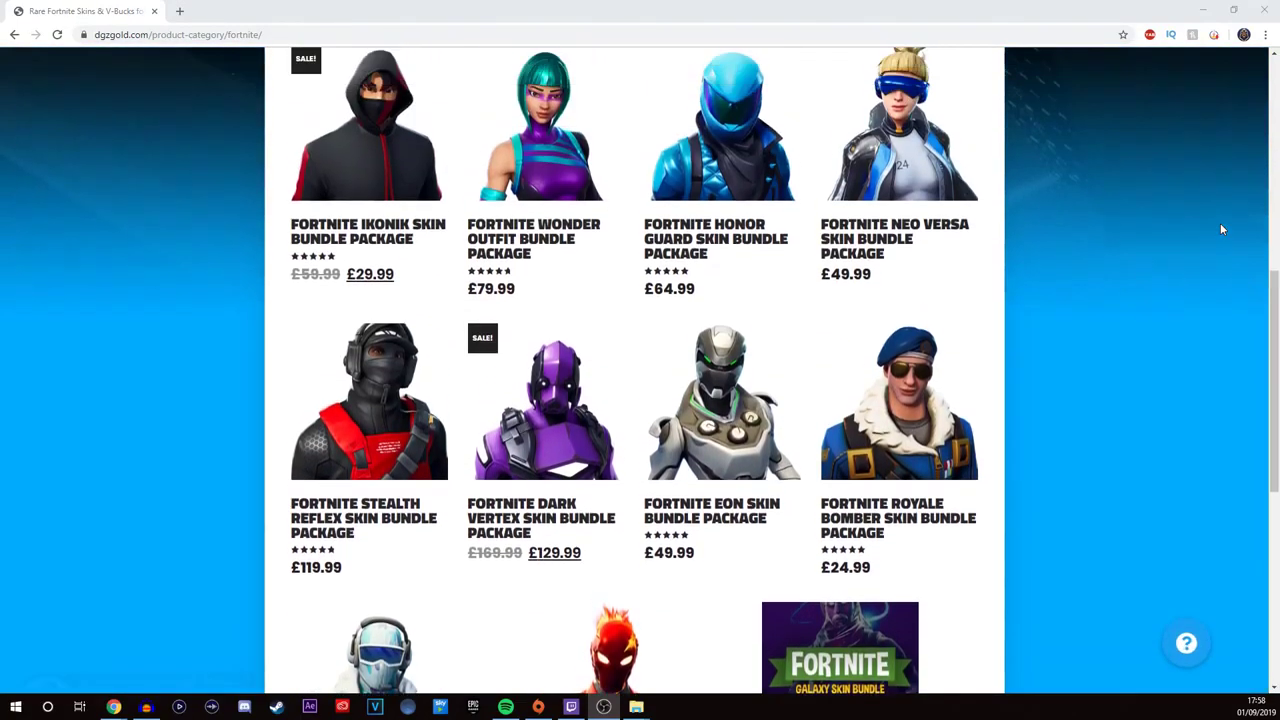
pyautogui.scroll(2, 1220, 229)
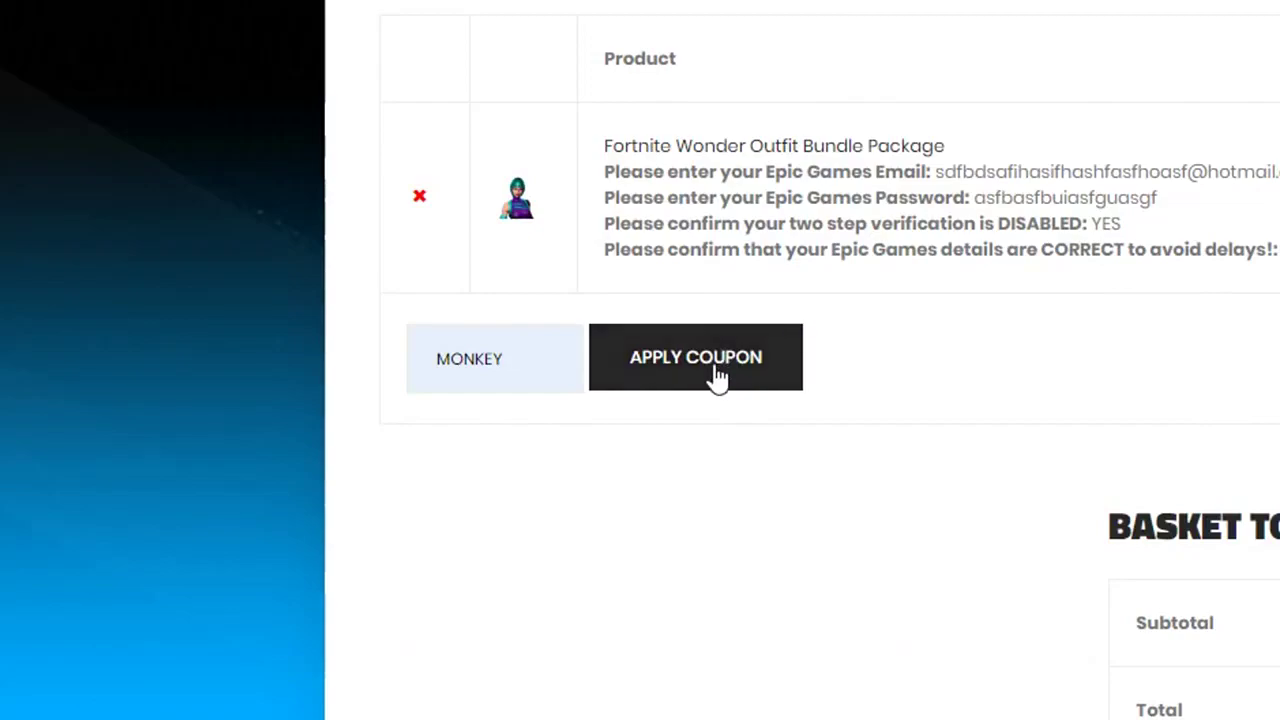
pyautogui.click(716, 377)
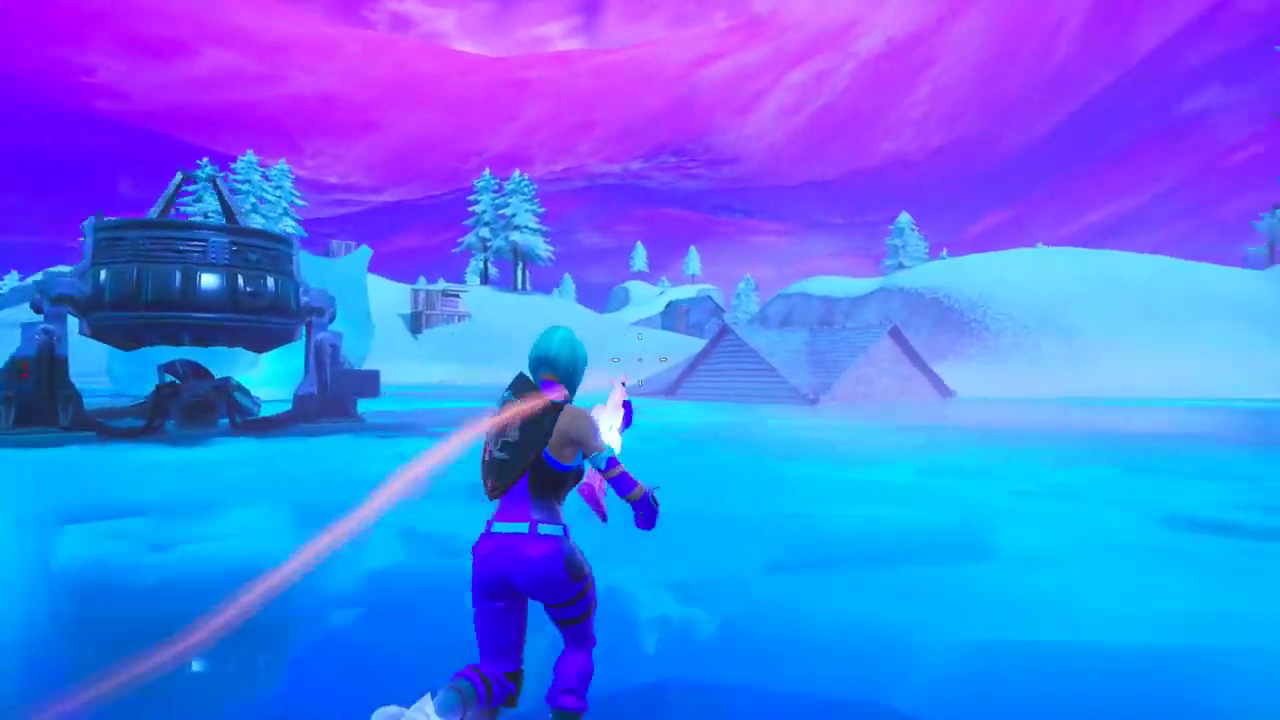
# Step: Run across the frozen lake and fire a scoped sniper shot at the distant enemy
pyautogui.press('w')
pyautogui.press('w')
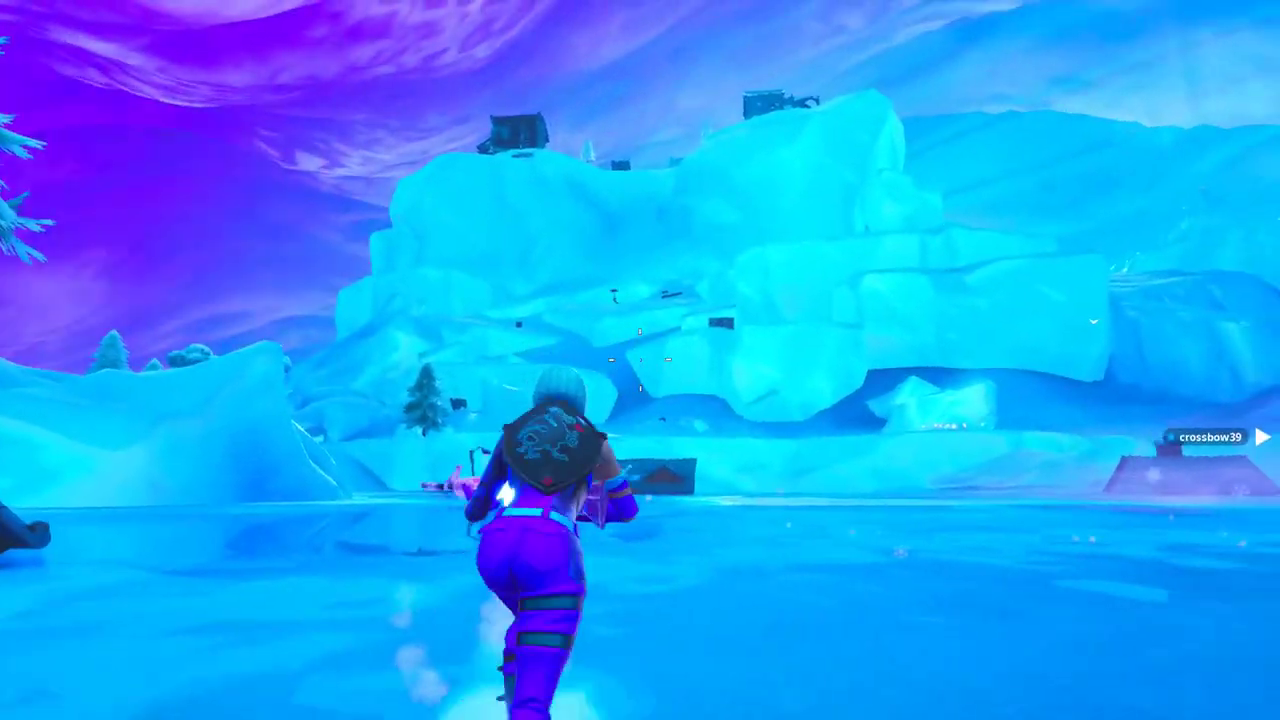
pyautogui.press('w')
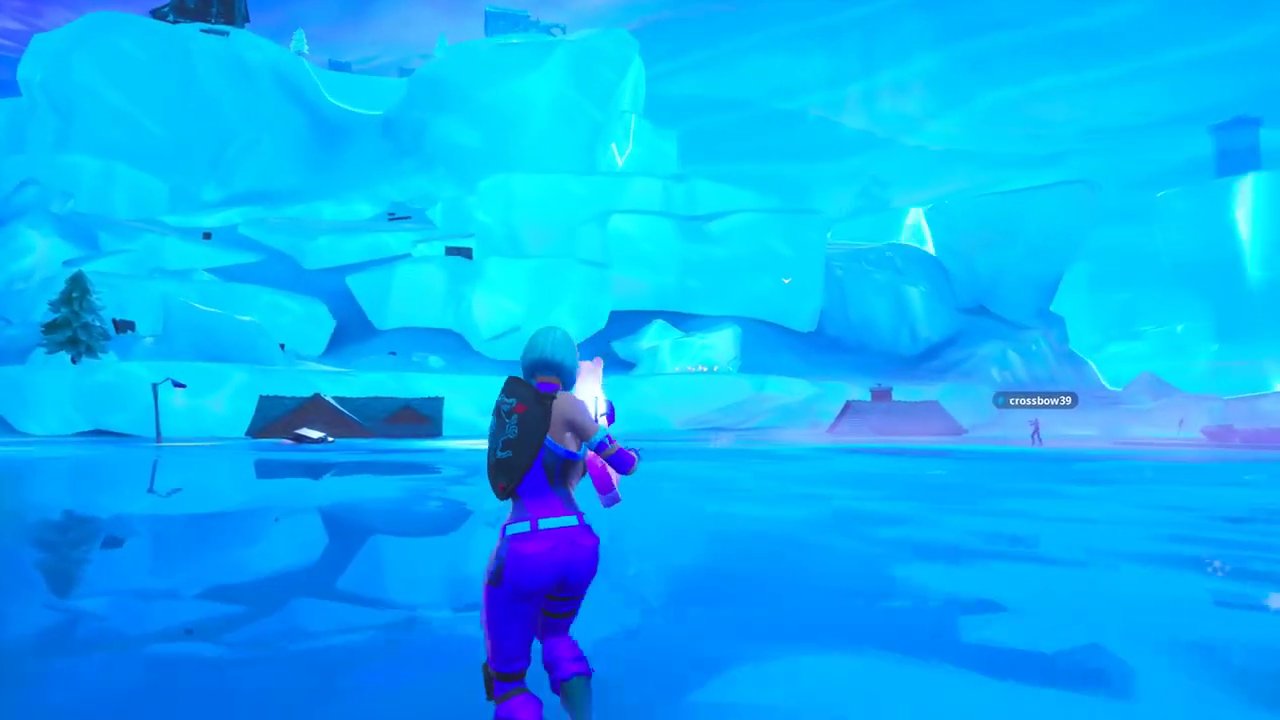
pyautogui.rightClick(640, 360)
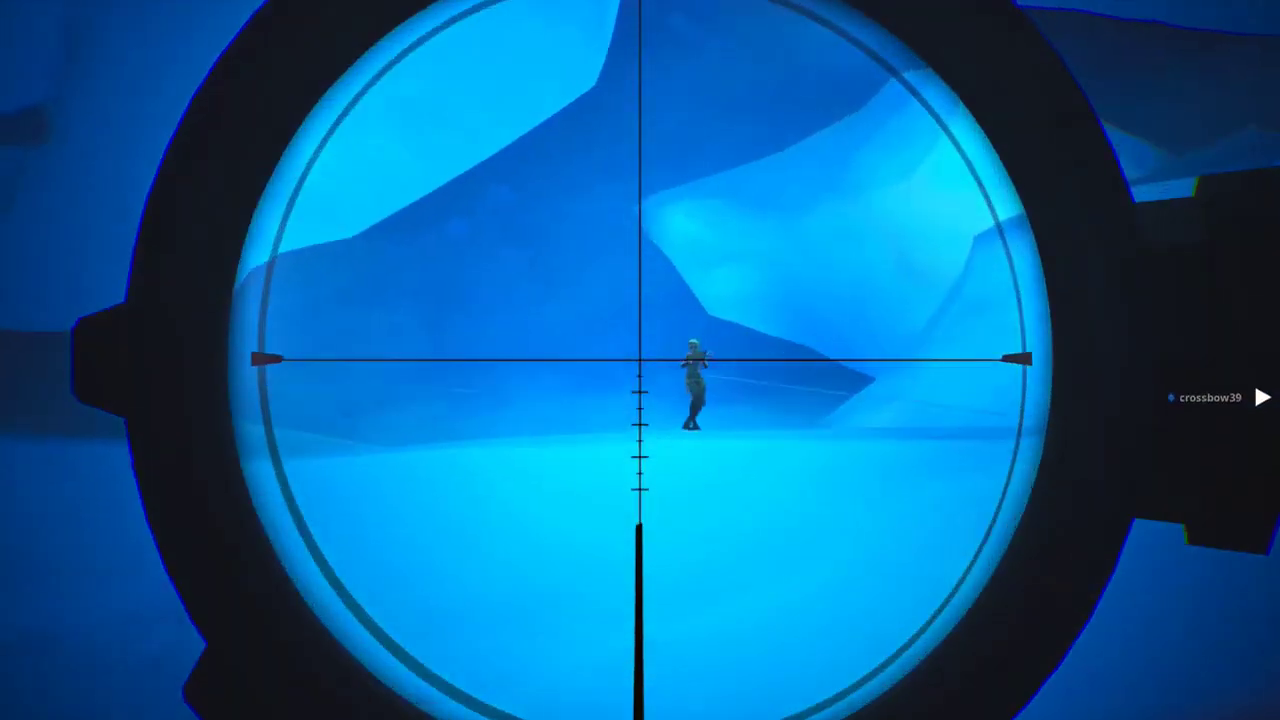
pyautogui.click(640, 360)
# Step: Switch to the pink rifle and keep firing at the enemy behind their walls
pyautogui.press('2')
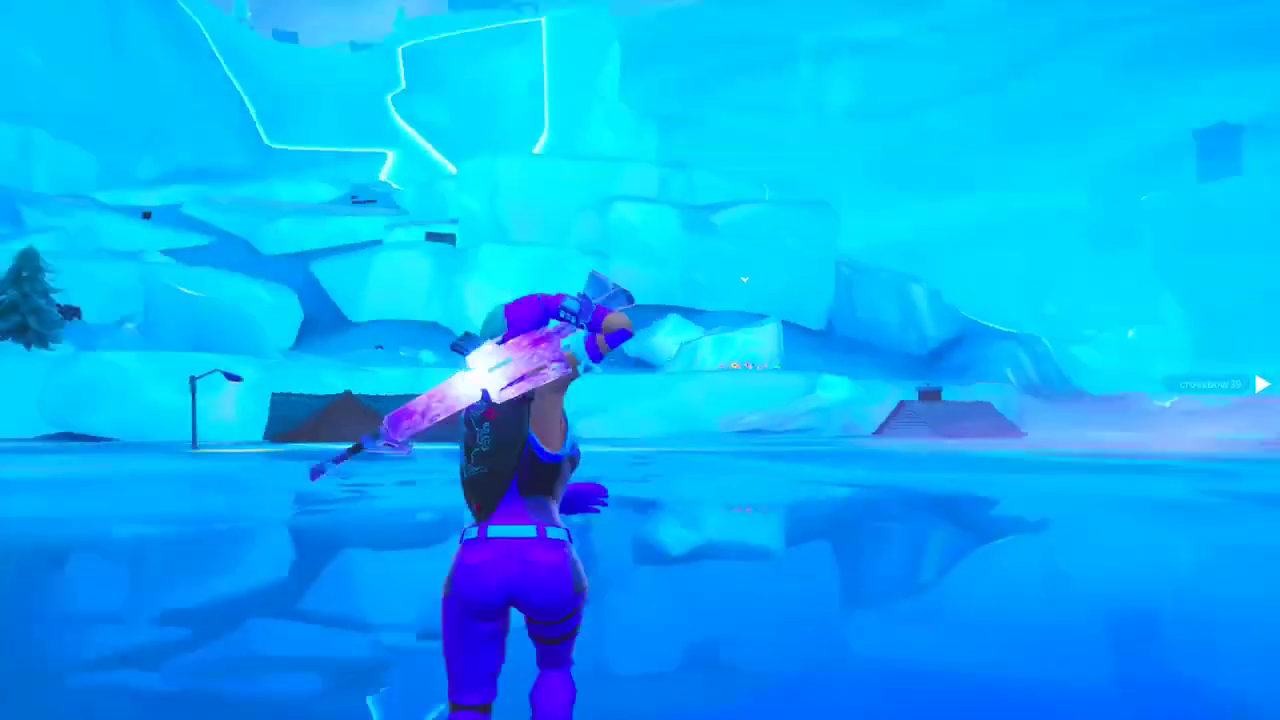
pyautogui.click(640, 360)
pyautogui.click(640, 360)
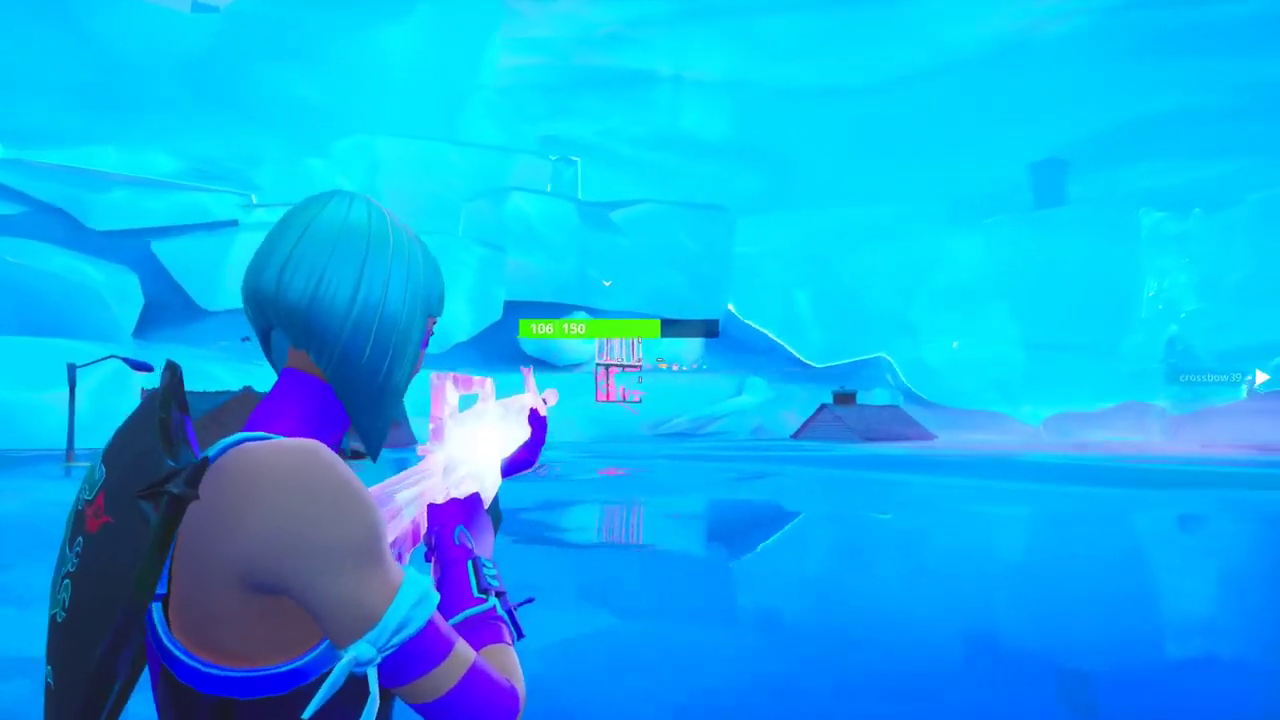
pyautogui.click(640, 360)
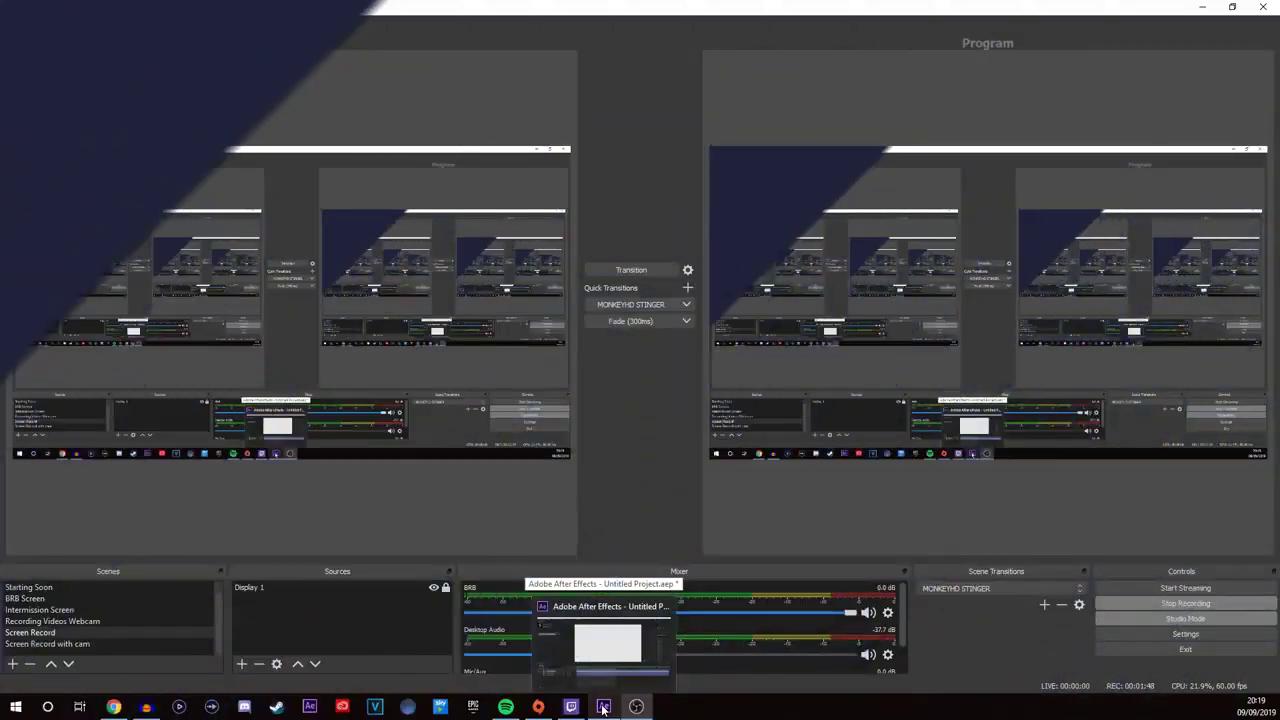
# Step: Trigger the stinger transition over the logo card
pyautogui.click(603, 707)
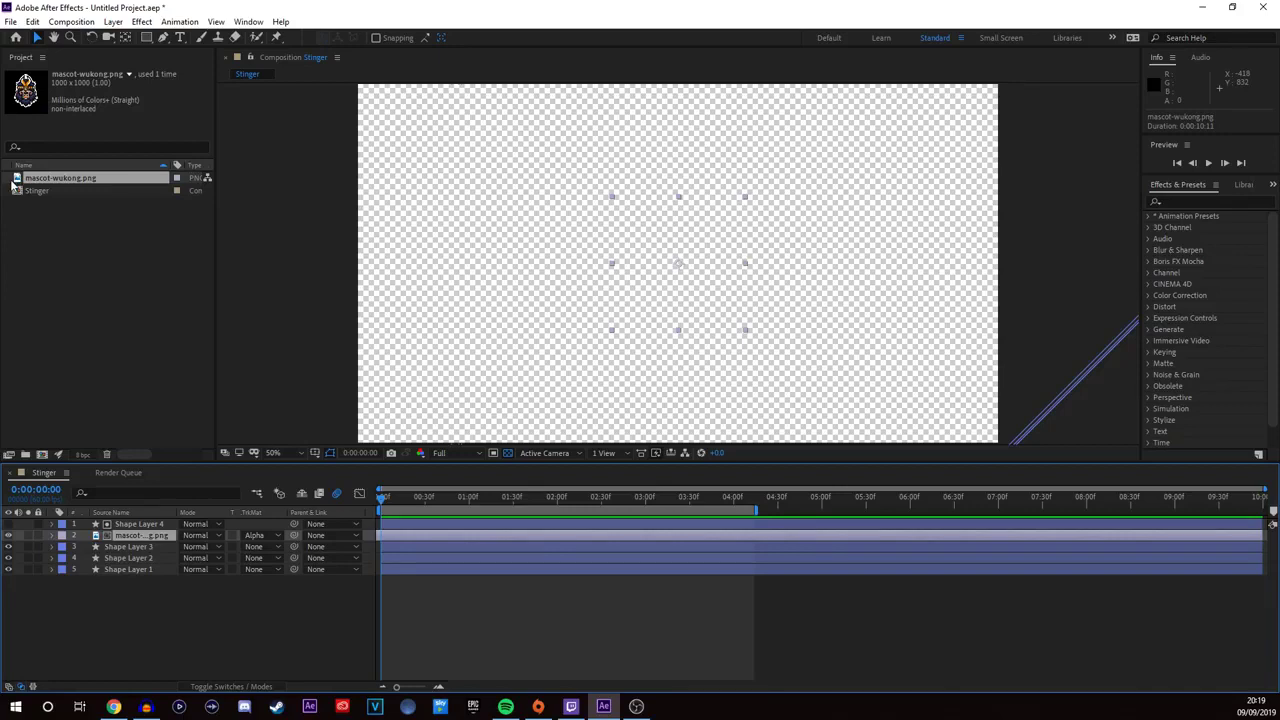
pyautogui.rightClick(81, 180)
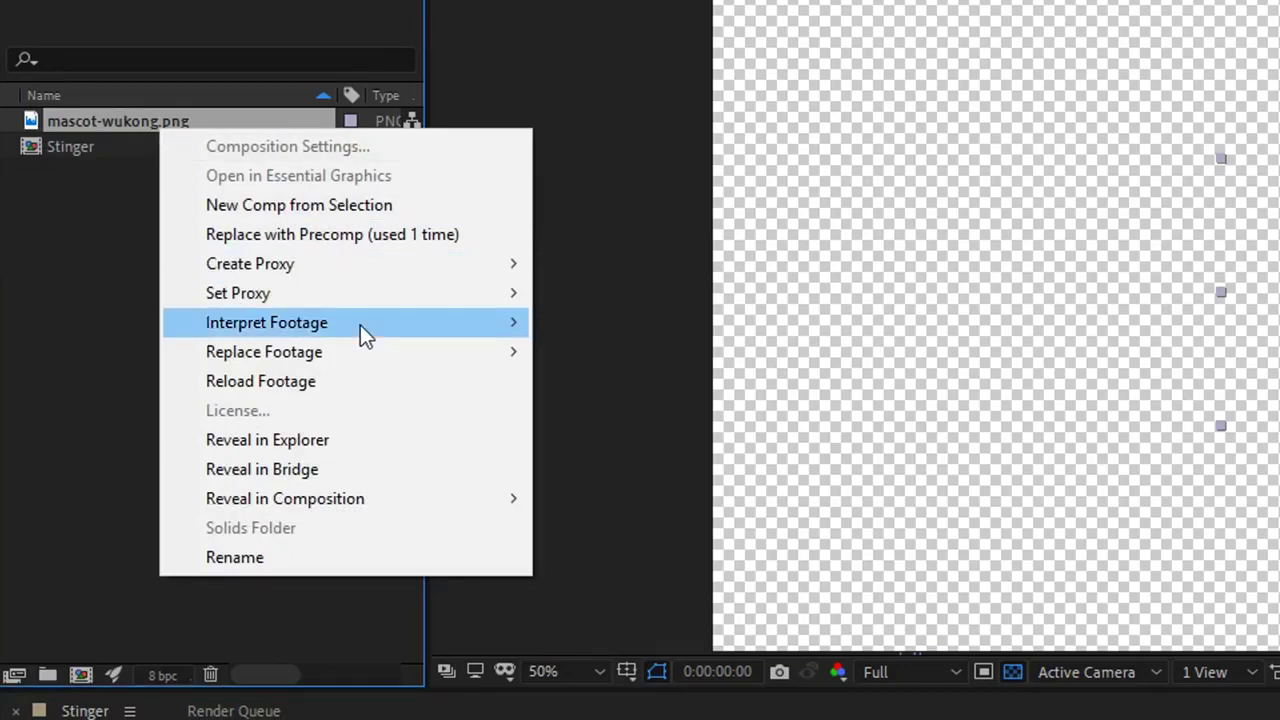
pyautogui.moveTo(369, 354)
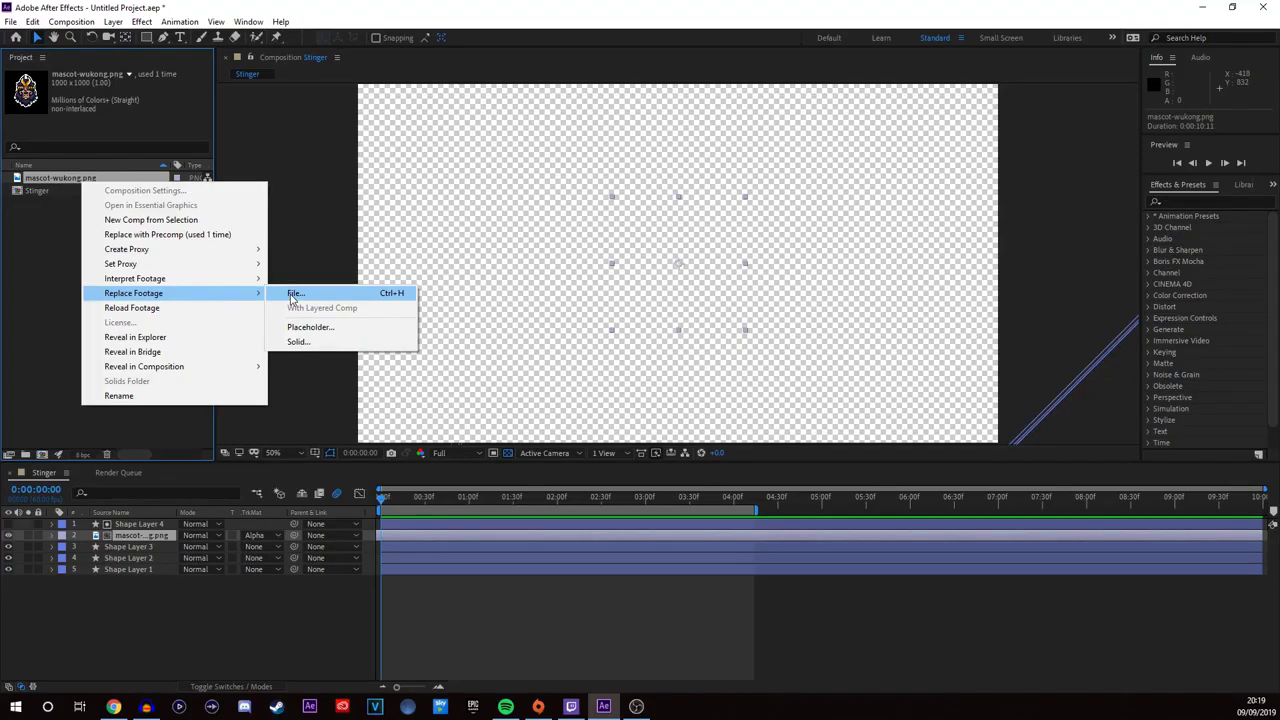
pyautogui.click(41, 297)
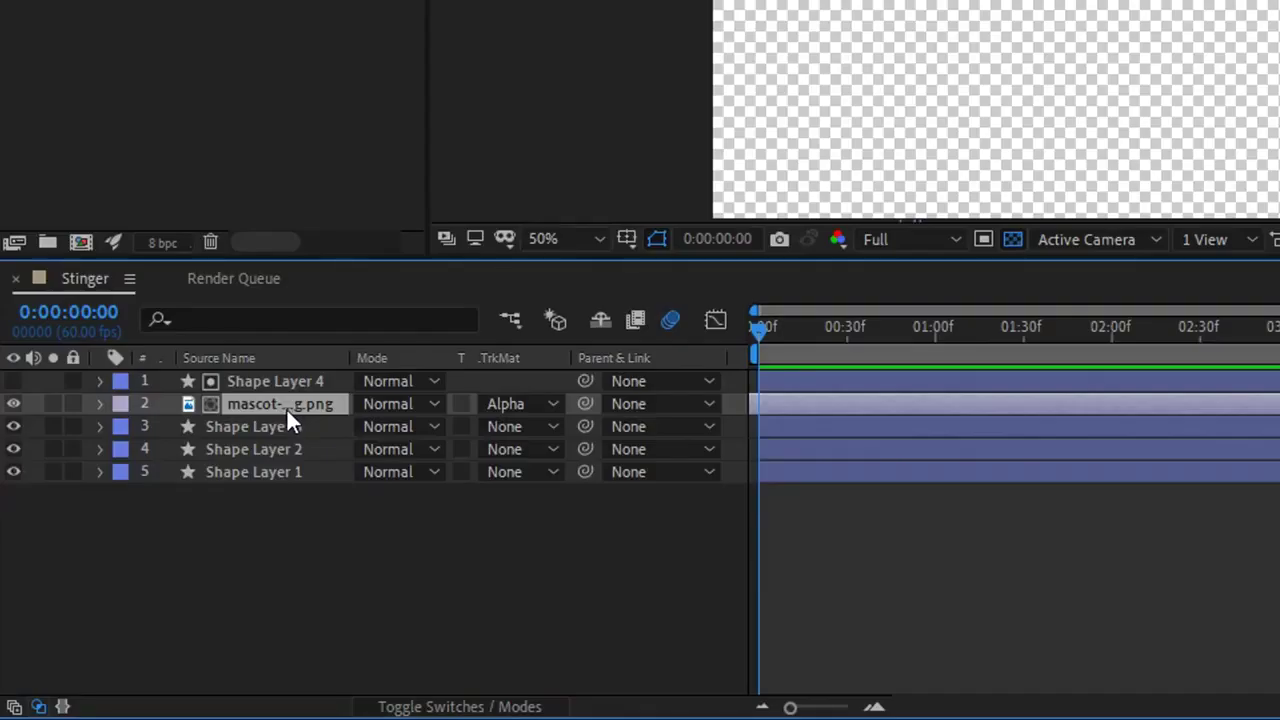
# Step: Show the mascot's Scale property, preview, and scrub between the 1:08 and 2:53 keyframes (40%–55%)
pyautogui.press('s')
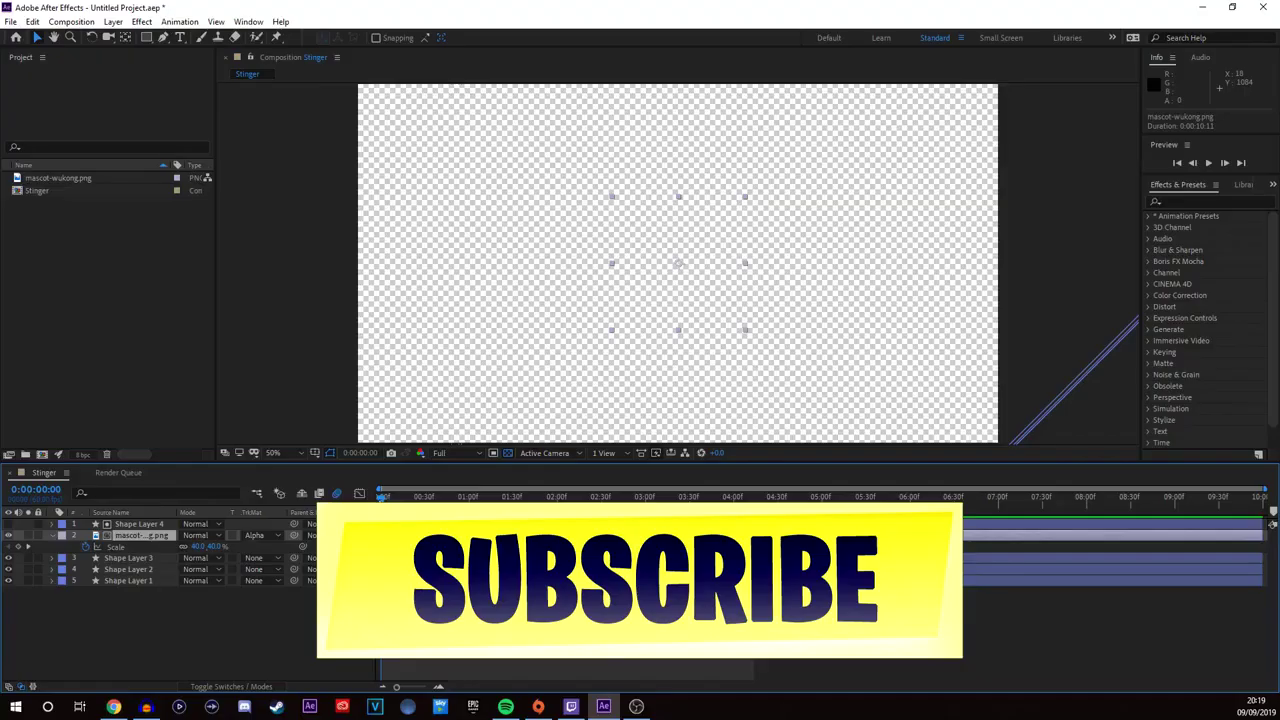
pyautogui.press('space')
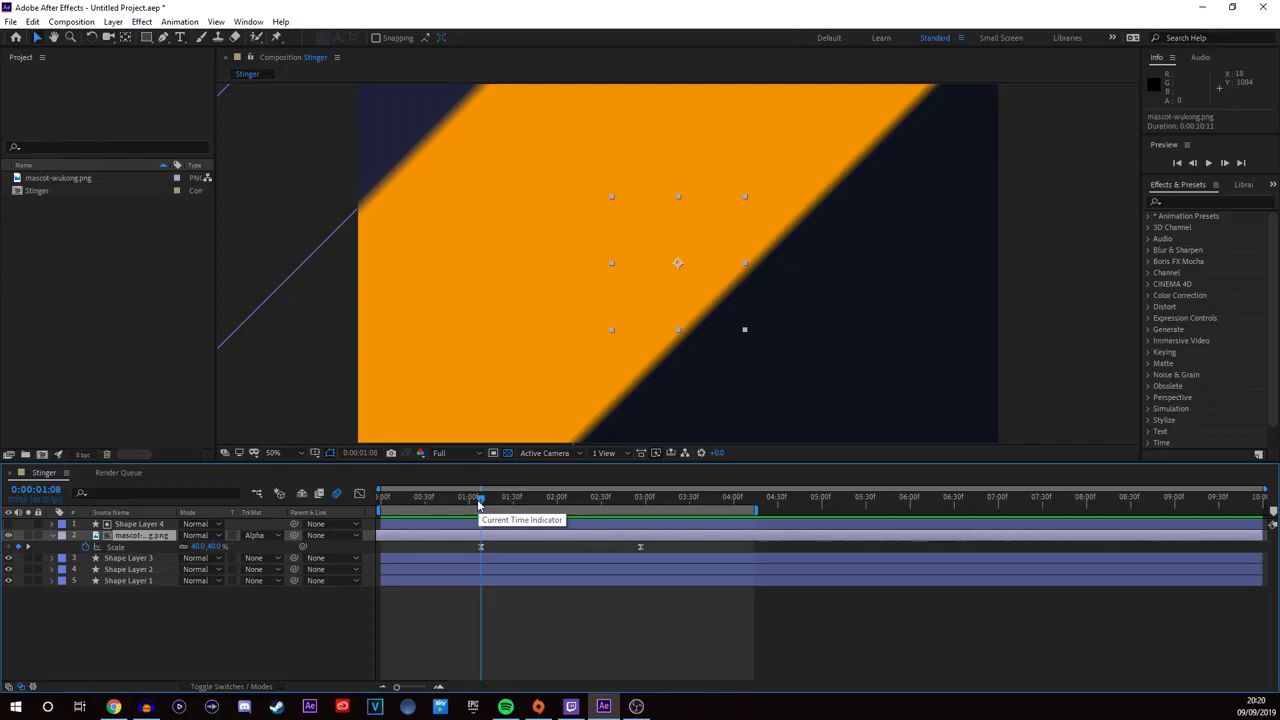
pyautogui.moveTo(480, 504); pyautogui.dragTo(488, 505)
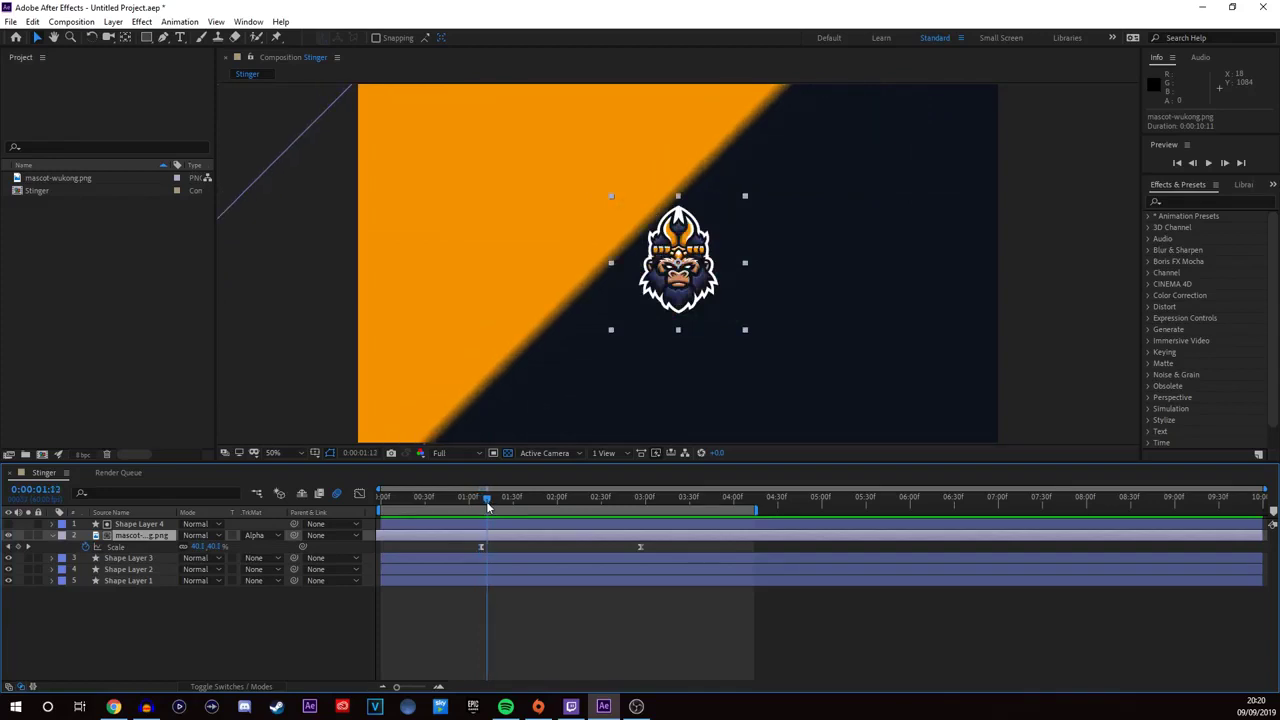
pyautogui.moveTo(488, 505); pyautogui.dragTo(483, 510)
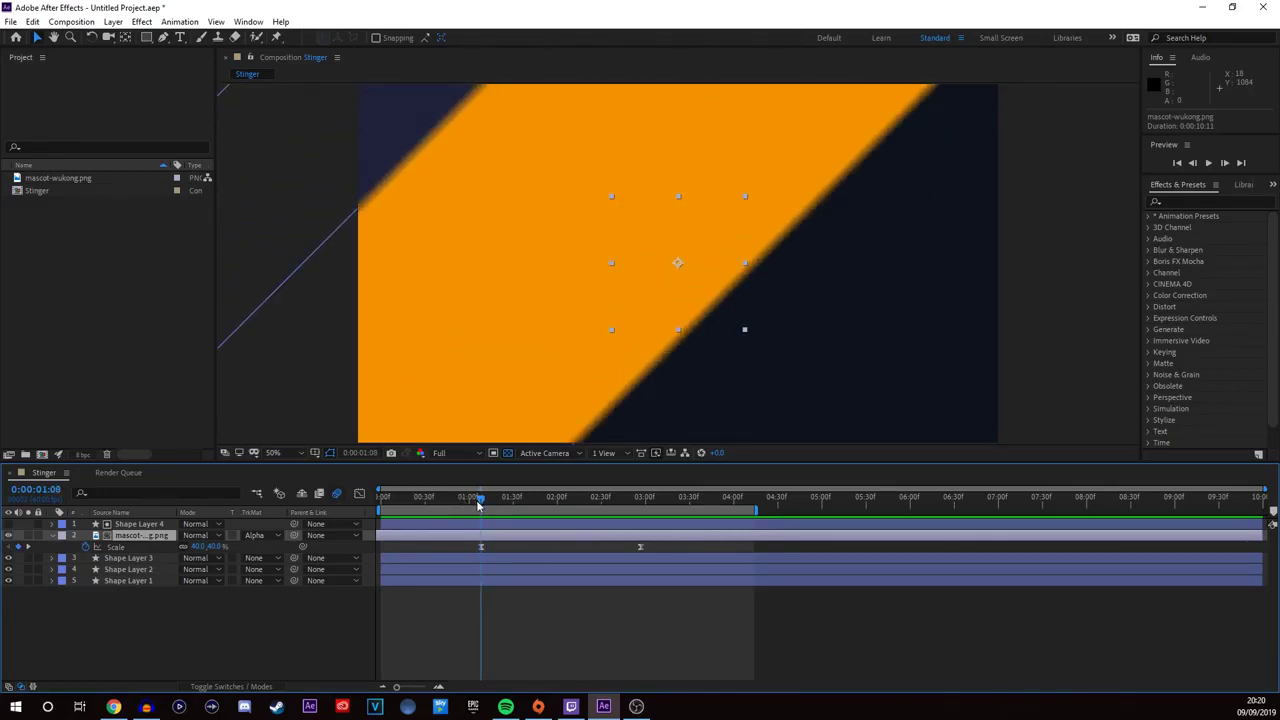
pyautogui.moveTo(480, 505); pyautogui.dragTo(643, 495)
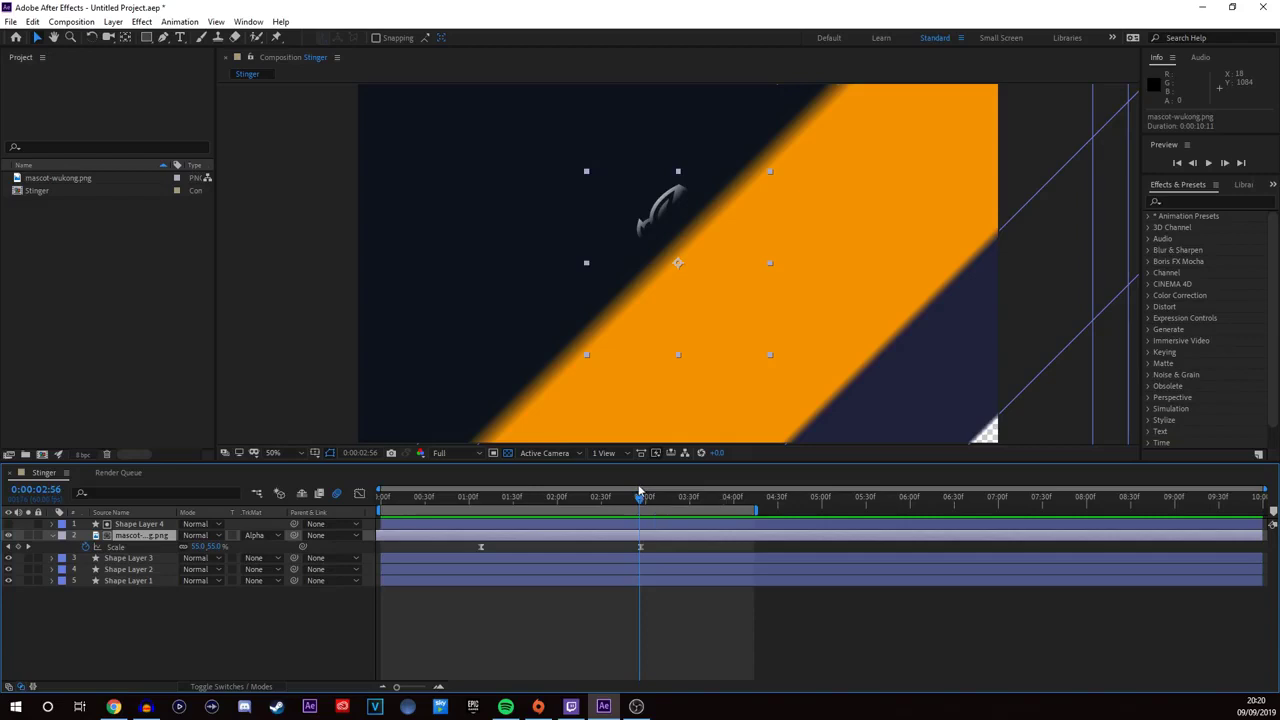
pyautogui.click(636, 499)
pyautogui.moveTo(636, 499); pyautogui.dragTo(481, 515)
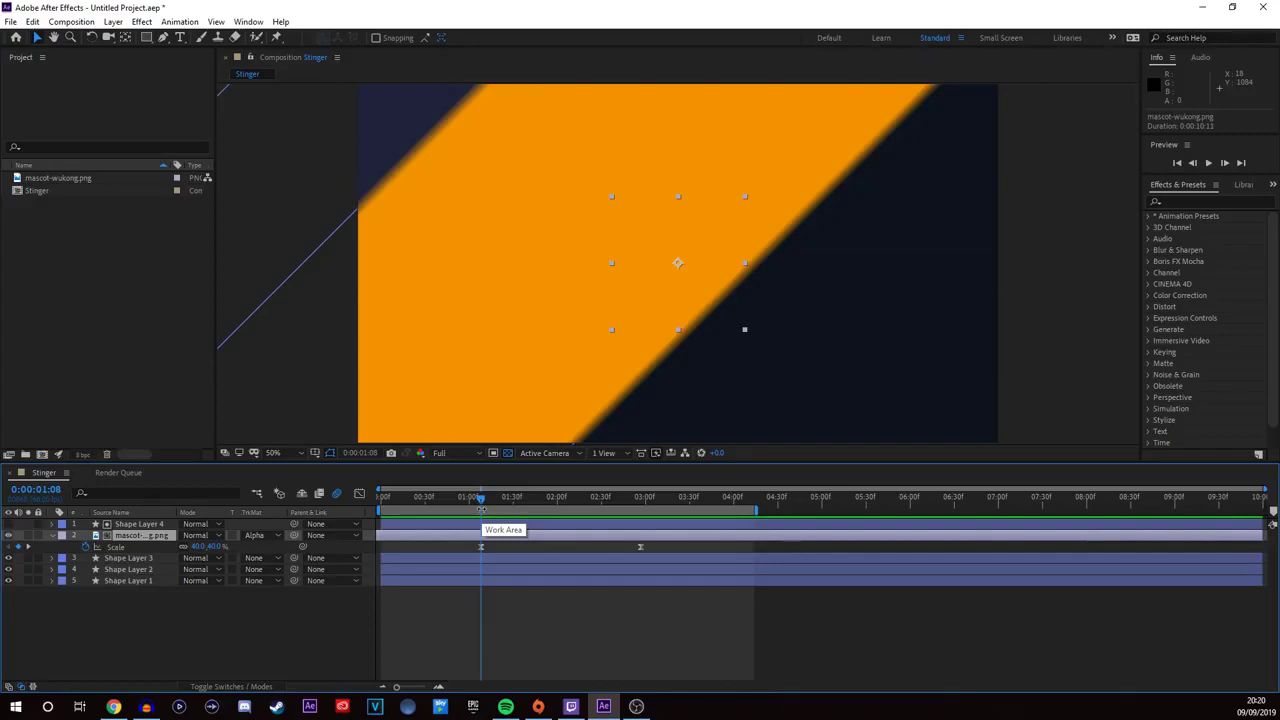
pyautogui.moveTo(481, 499); pyautogui.dragTo(642, 499)
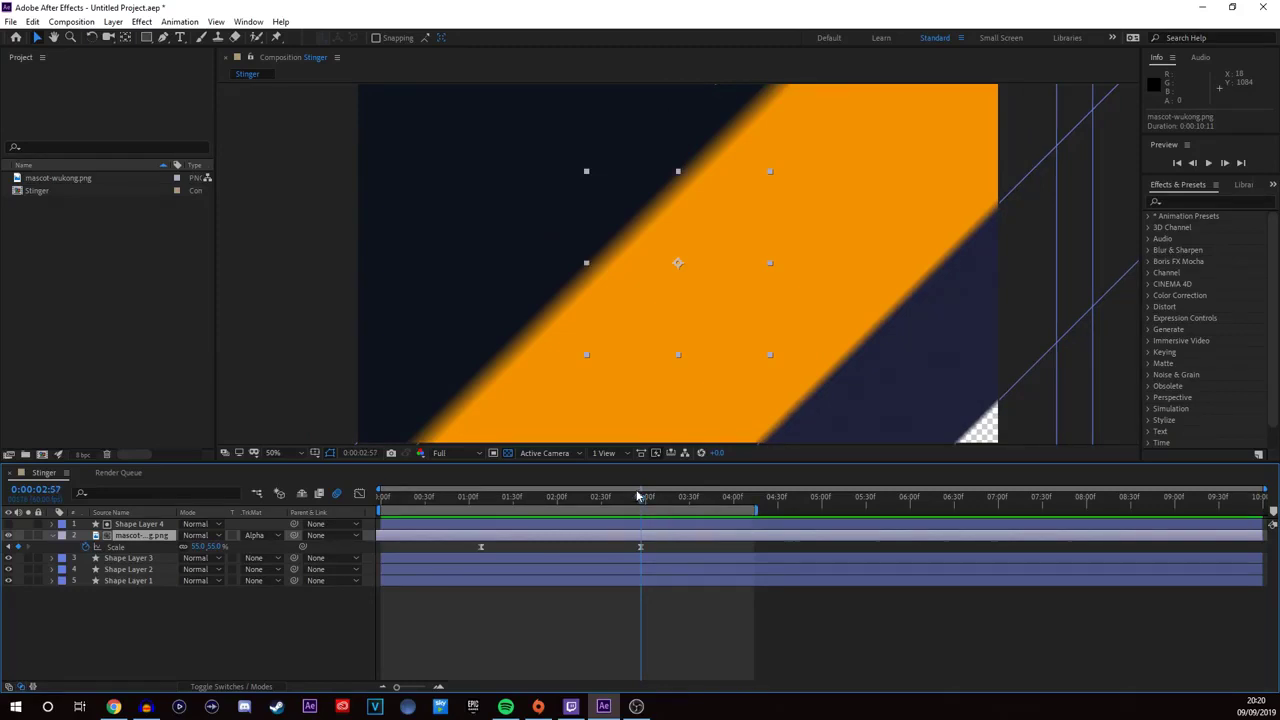
pyautogui.moveTo(640, 498); pyautogui.dragTo(467, 500)
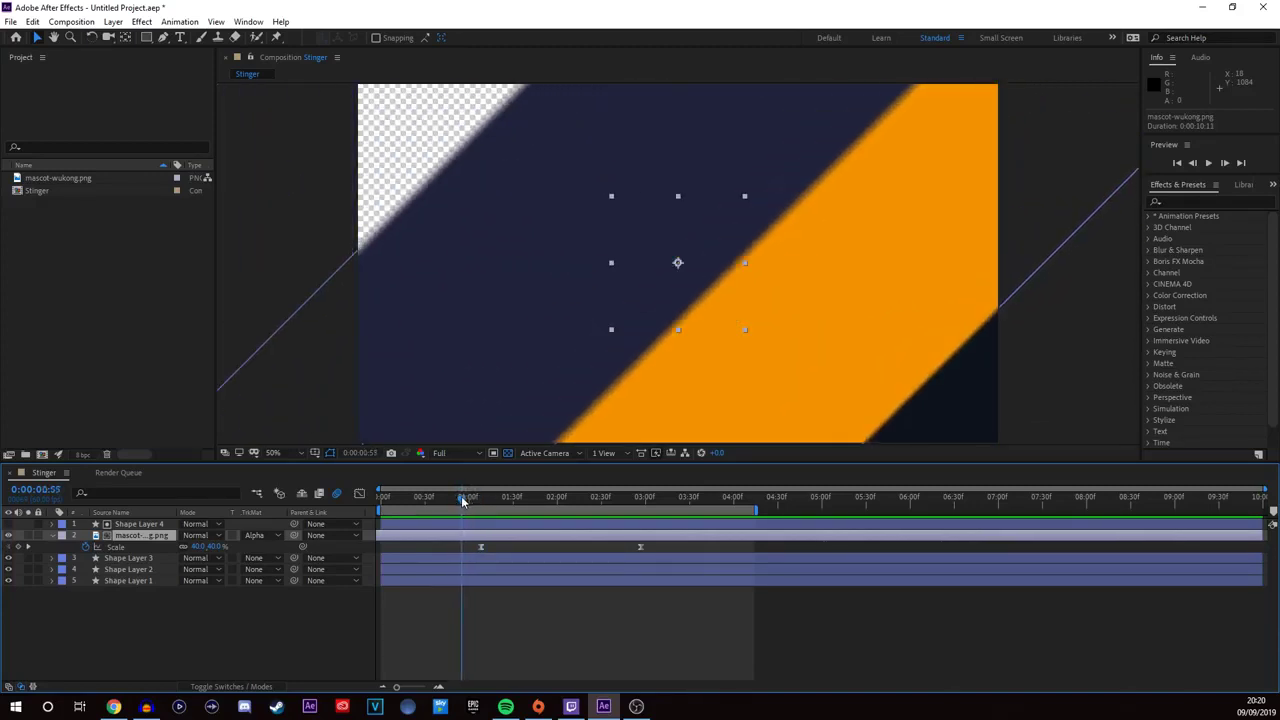
# Step: Change Shape Layer 1's fill colour and move the playhead back to frame 0:00:00:24
pyautogui.moveTo(462, 501); pyautogui.dragTo(469, 501)
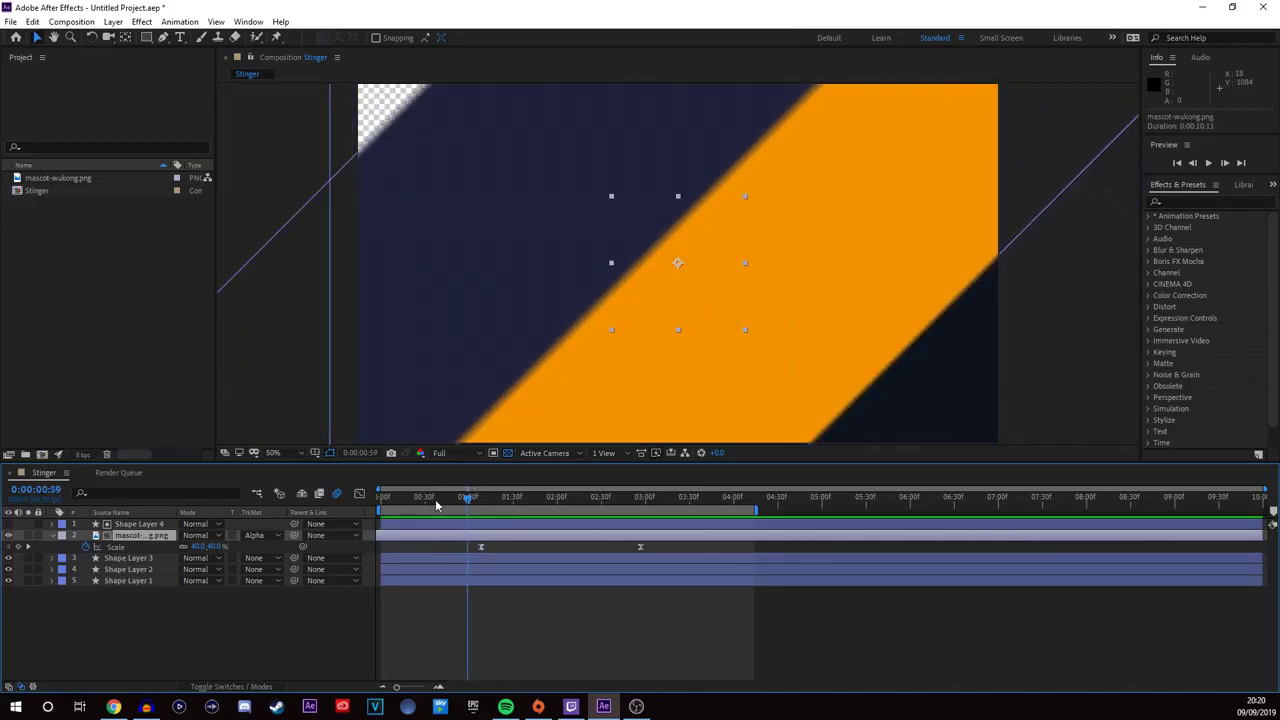
pyautogui.click(136, 581)
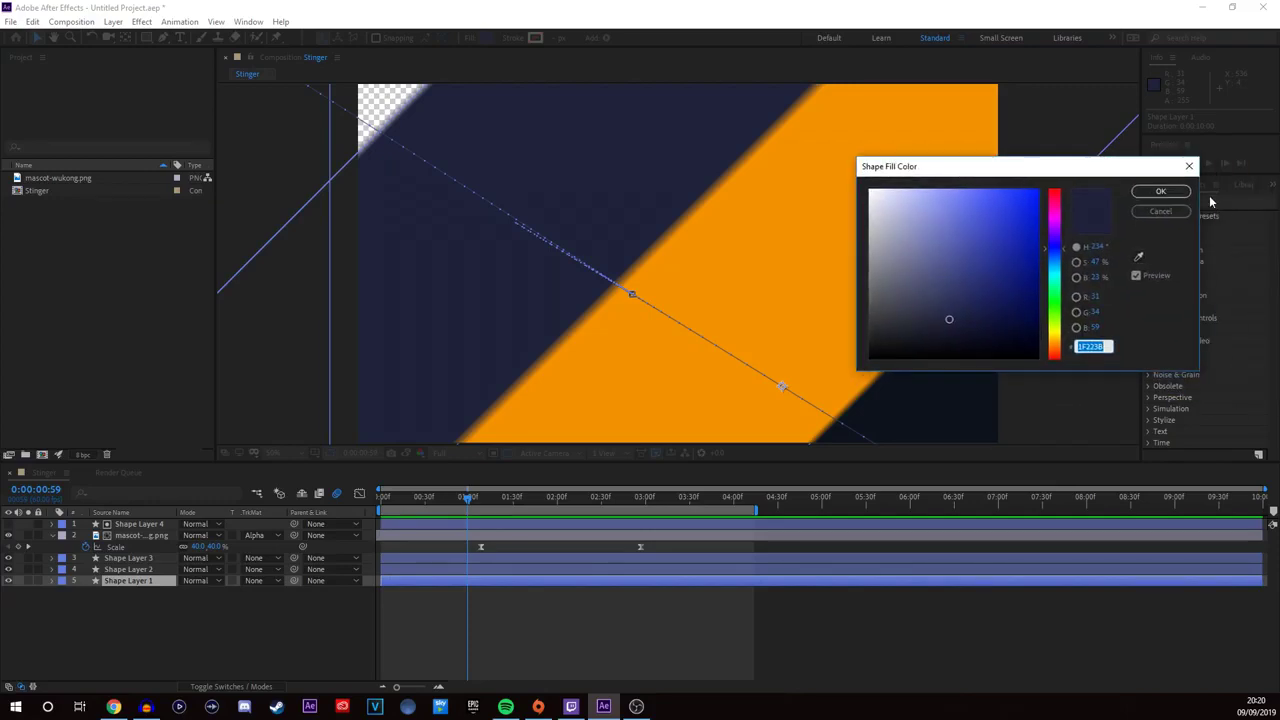
pyautogui.click(1177, 194)
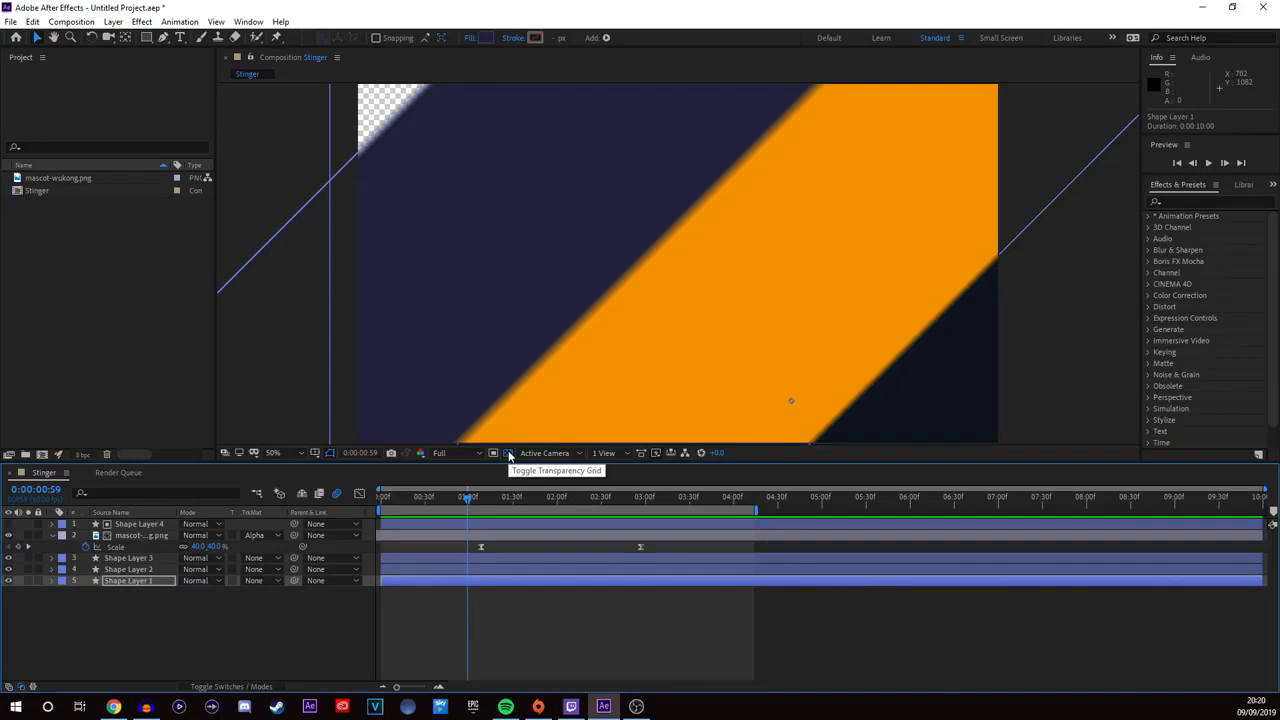
pyautogui.moveTo(467, 499); pyautogui.dragTo(418, 511)
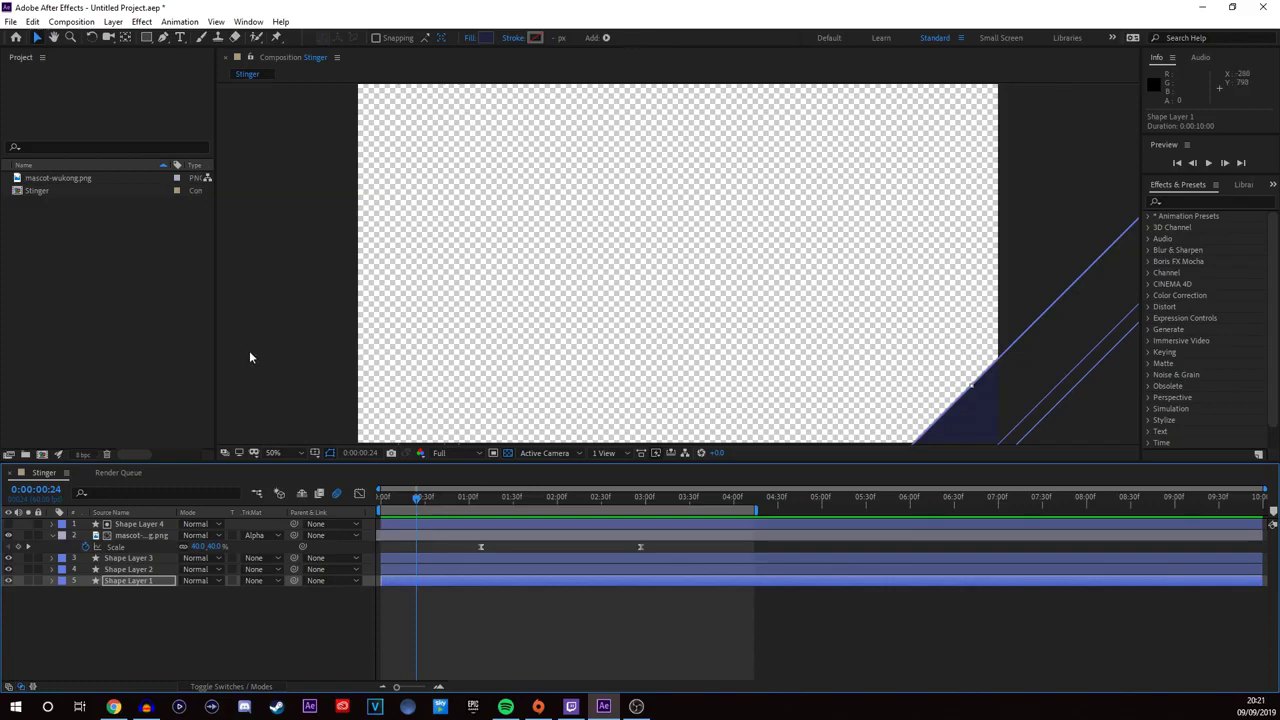
pyautogui.click(10, 22)
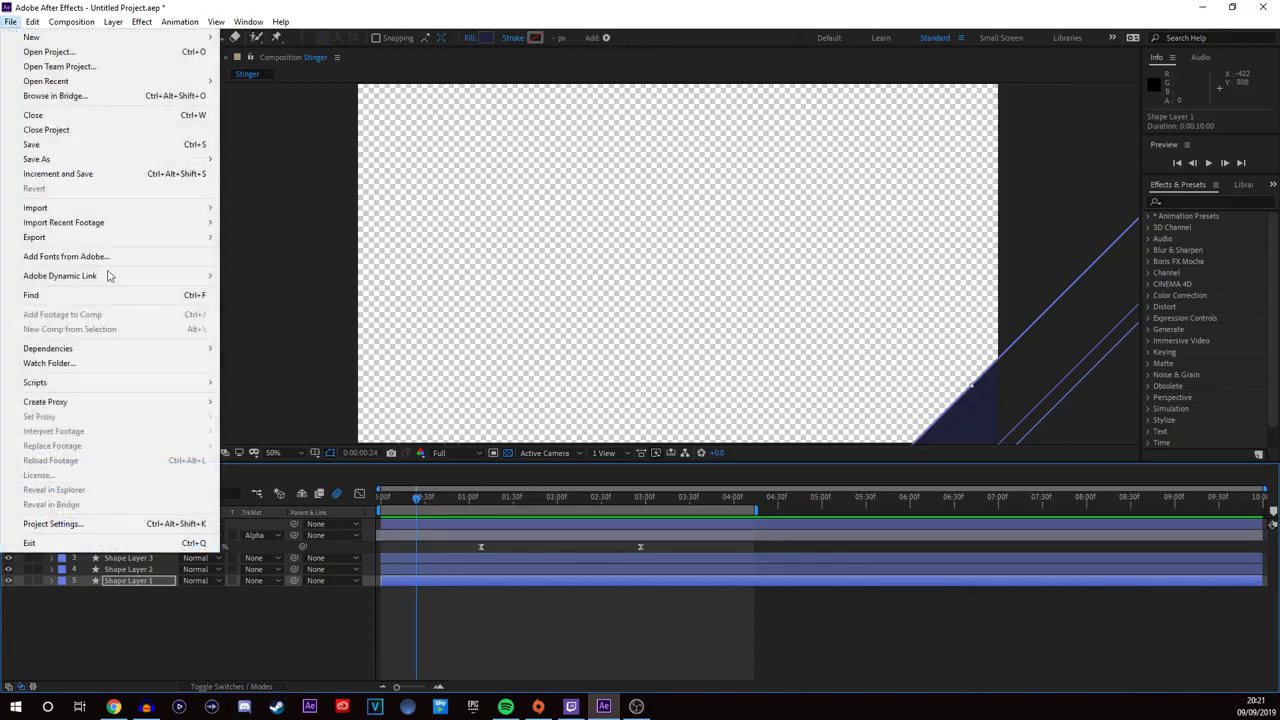
# Step: Queue the Stinger comp as an AVI with RGB + Alpha channels, leaving the output location unchanged
pyautogui.moveTo(125, 238)
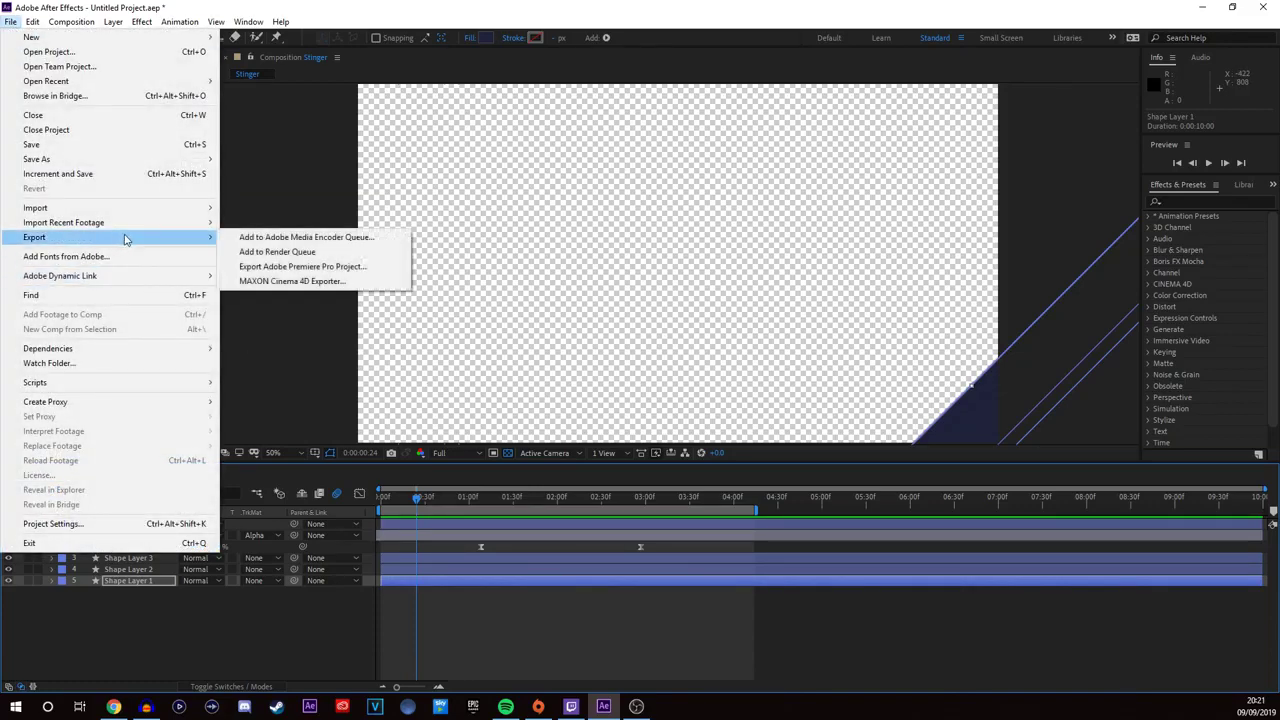
pyautogui.click(282, 253)
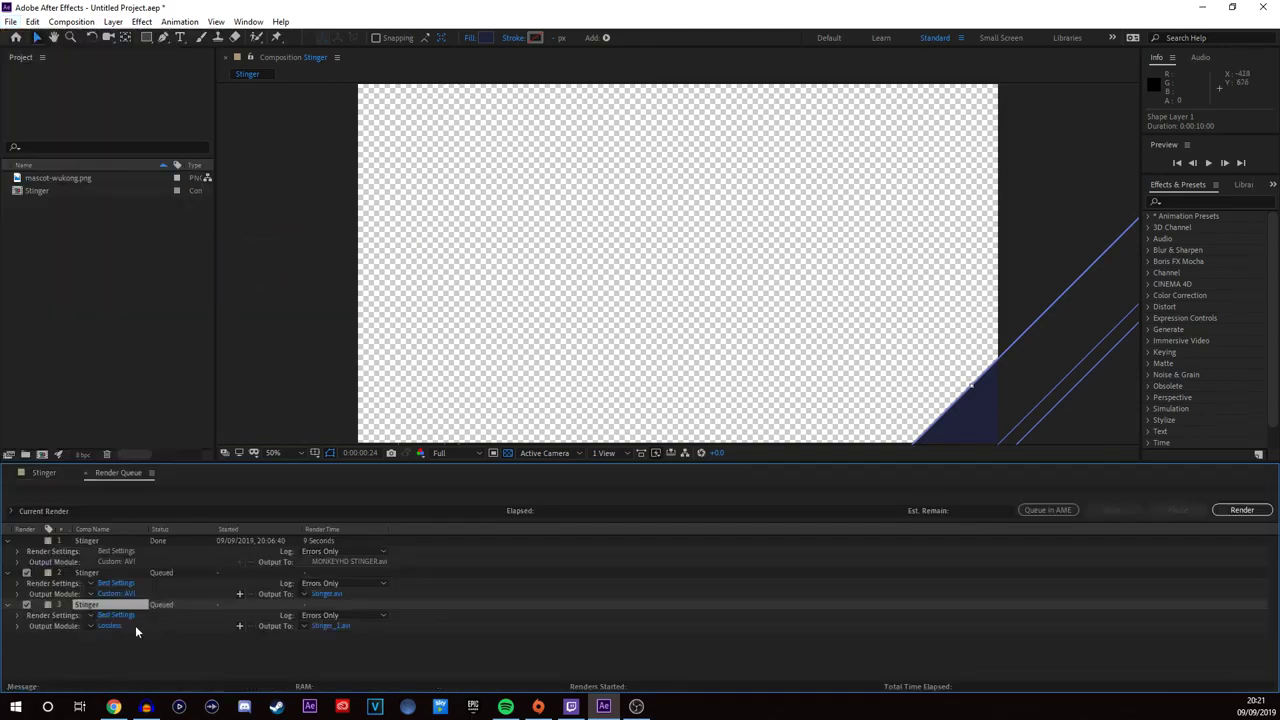
pyautogui.click(110, 626)
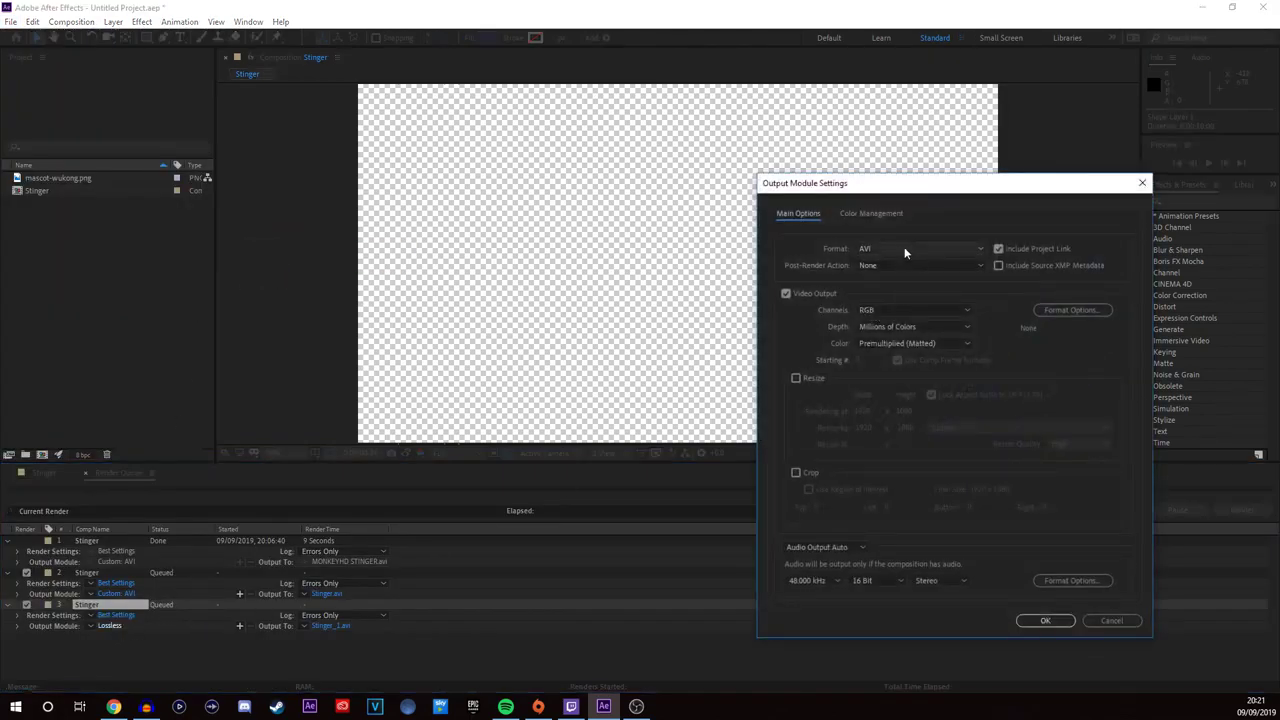
pyautogui.click(879, 250)
pyautogui.click(879, 250)
pyautogui.click(892, 312)
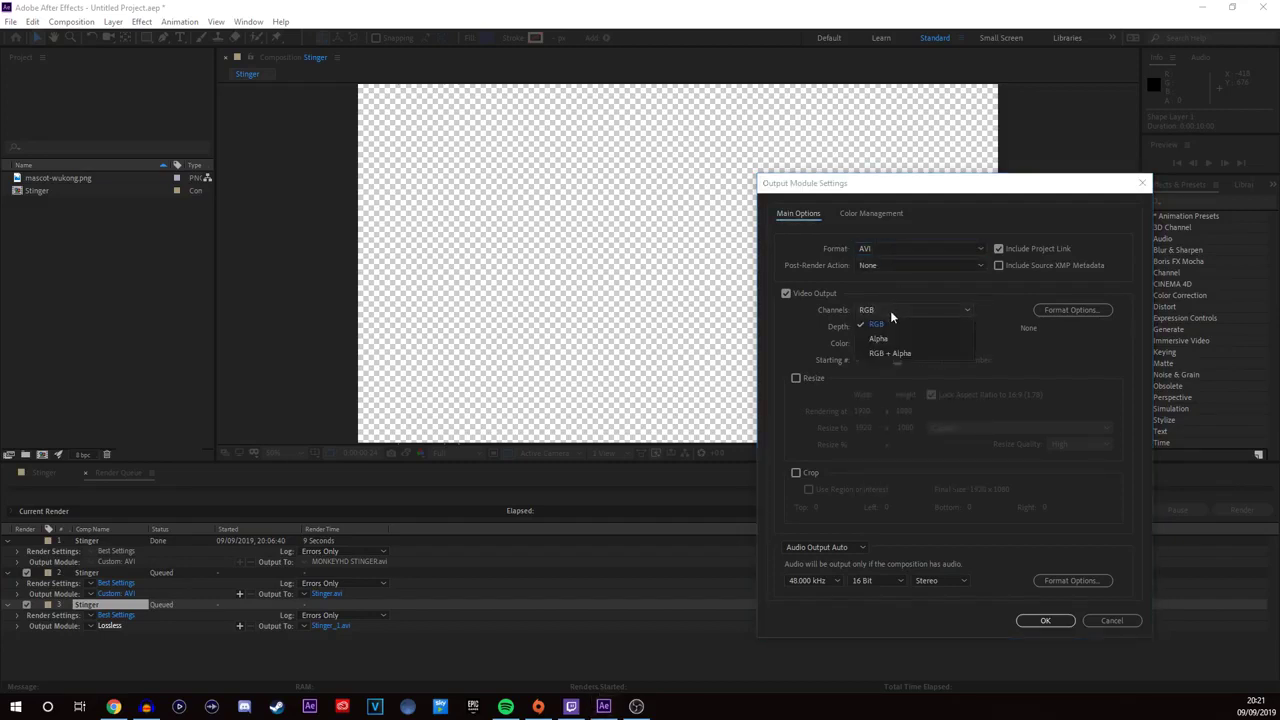
pyautogui.click(893, 352)
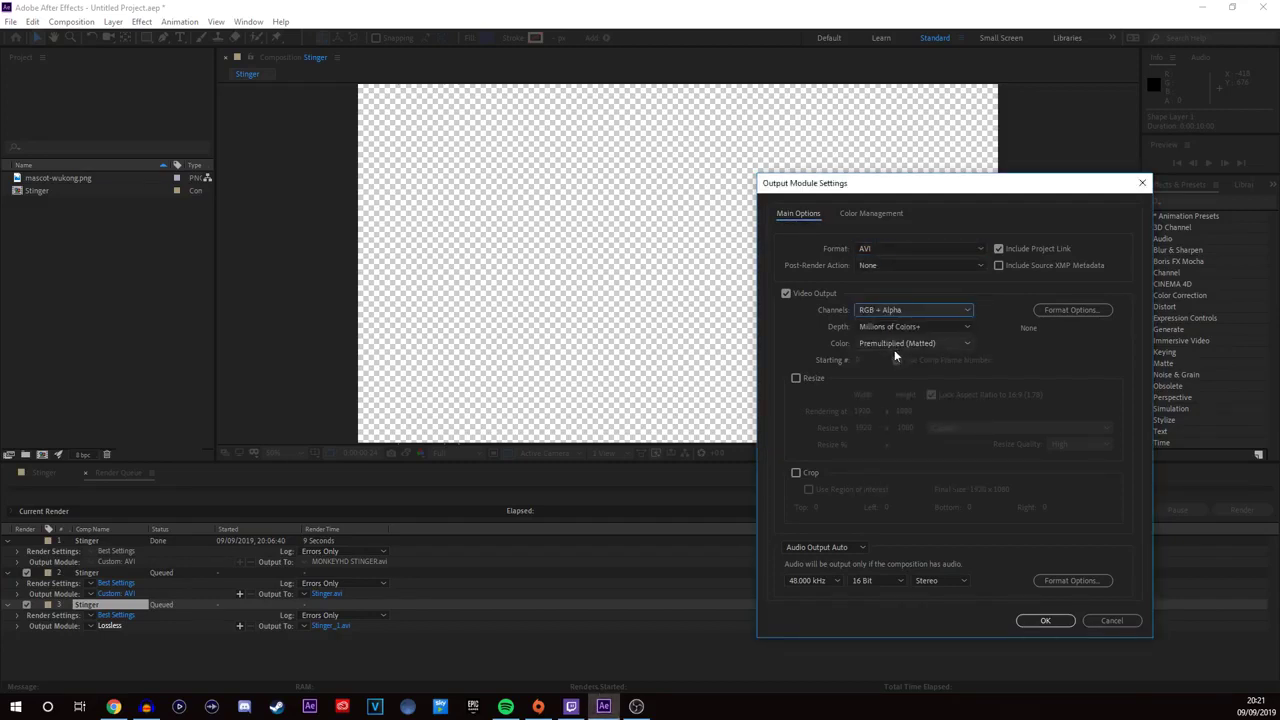
pyautogui.click(1045, 620)
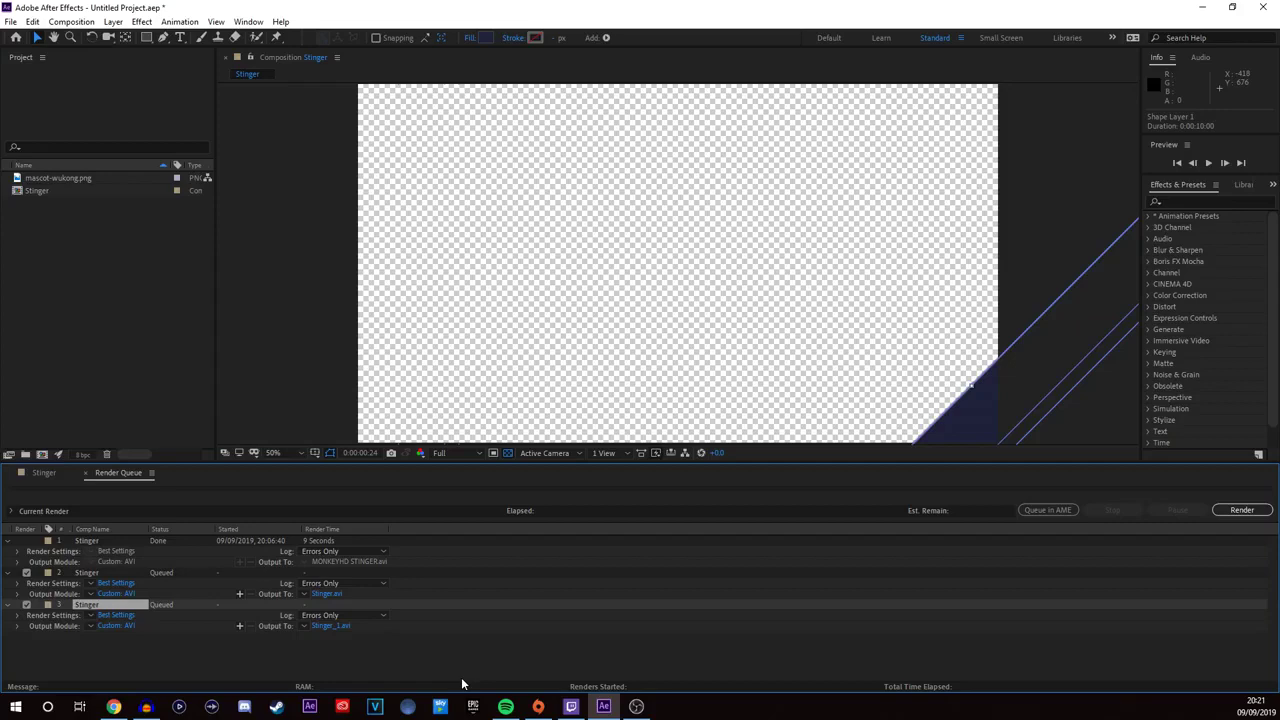
pyautogui.click(330, 626)
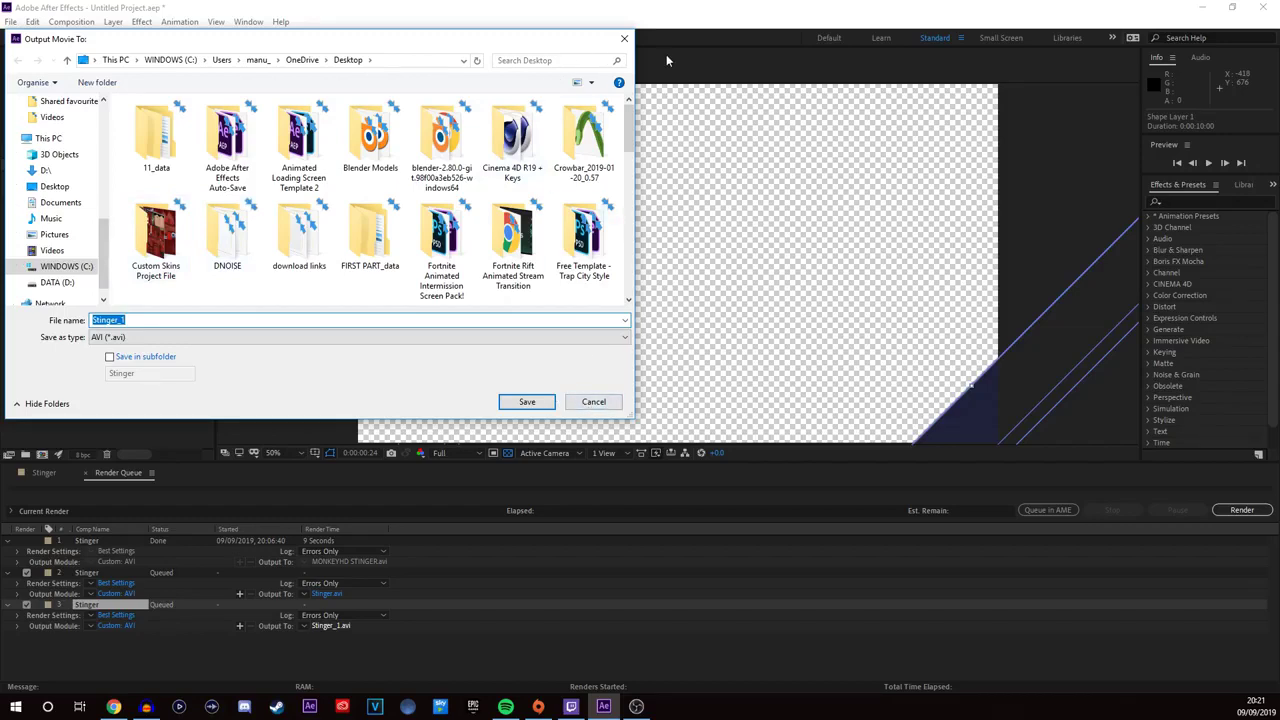
pyautogui.click(593, 401)
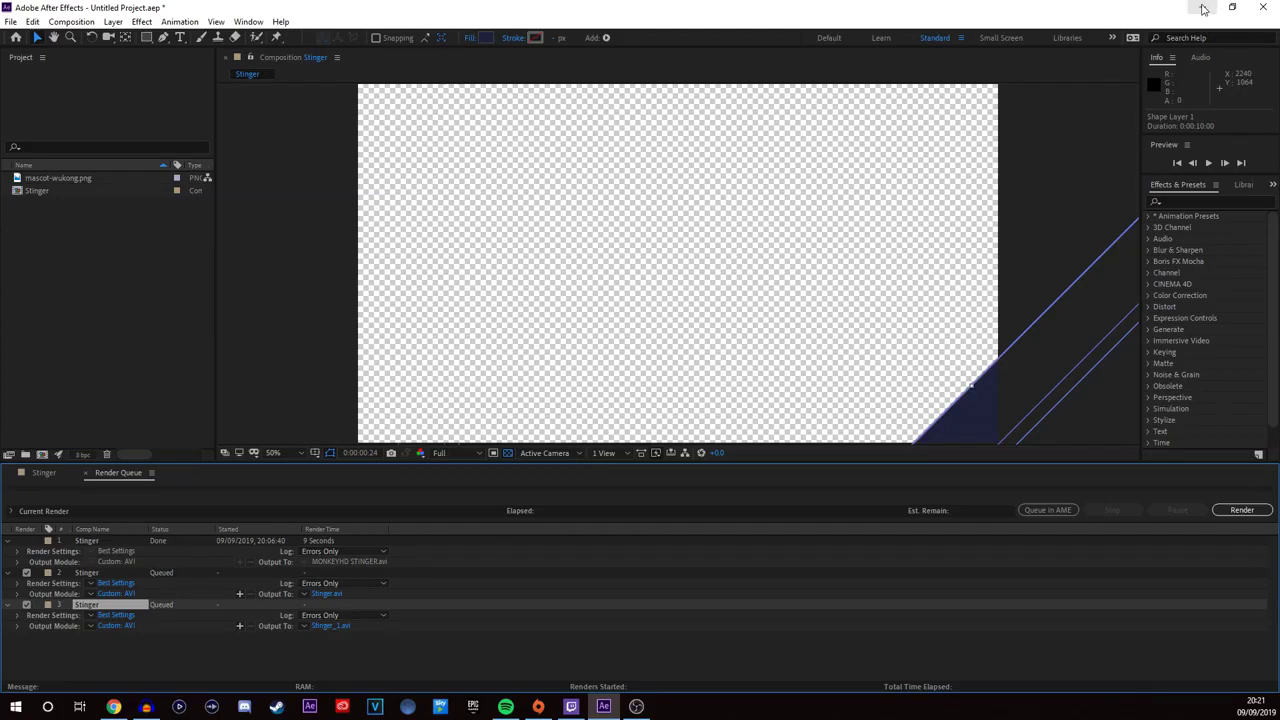
# Step: Minimize After Effects so OBS Studio is in front
pyautogui.click(1204, 9)
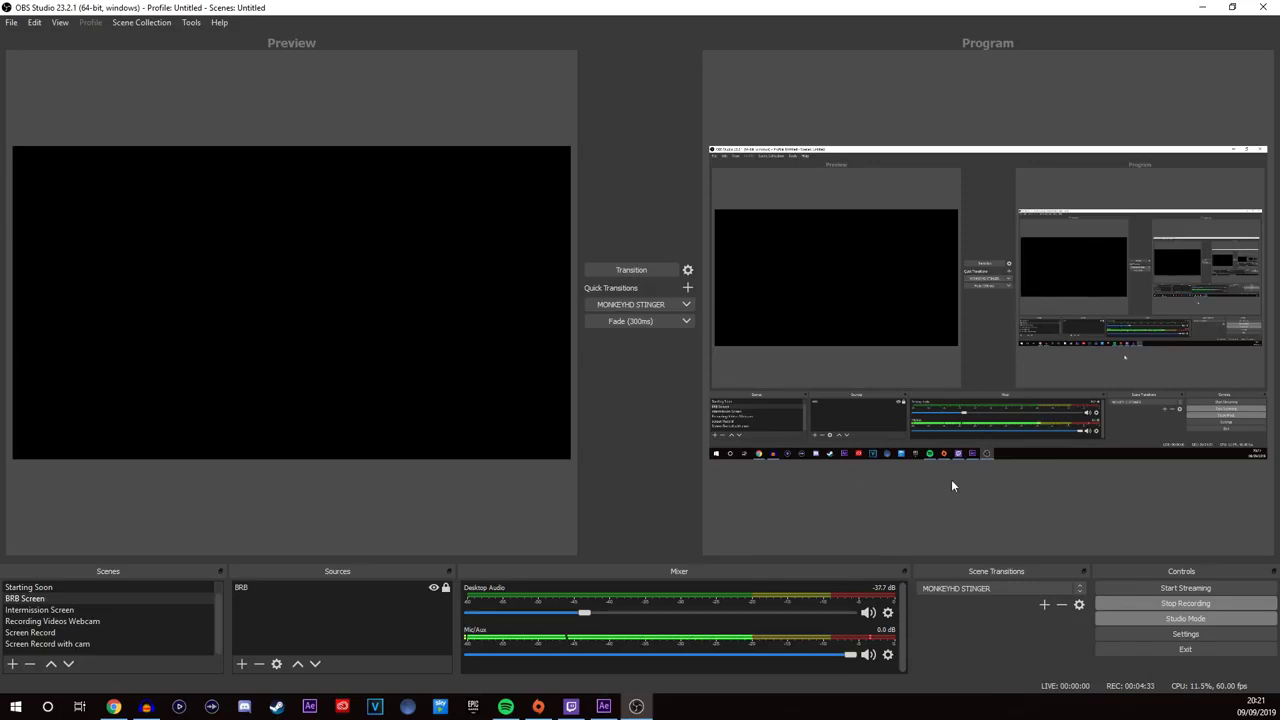
# Step: Add a Stinger-type scene transition, keeping the default name 'Stinger'
pyautogui.click(1044, 606)
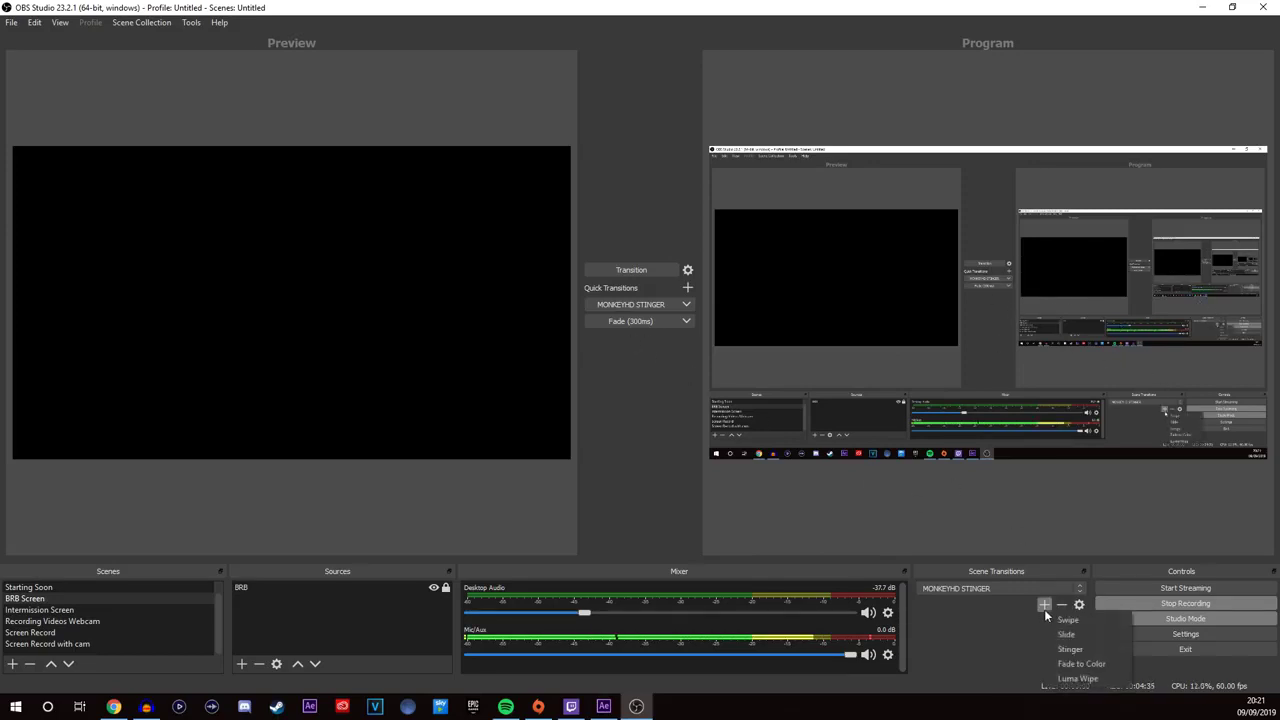
pyautogui.click(1082, 650)
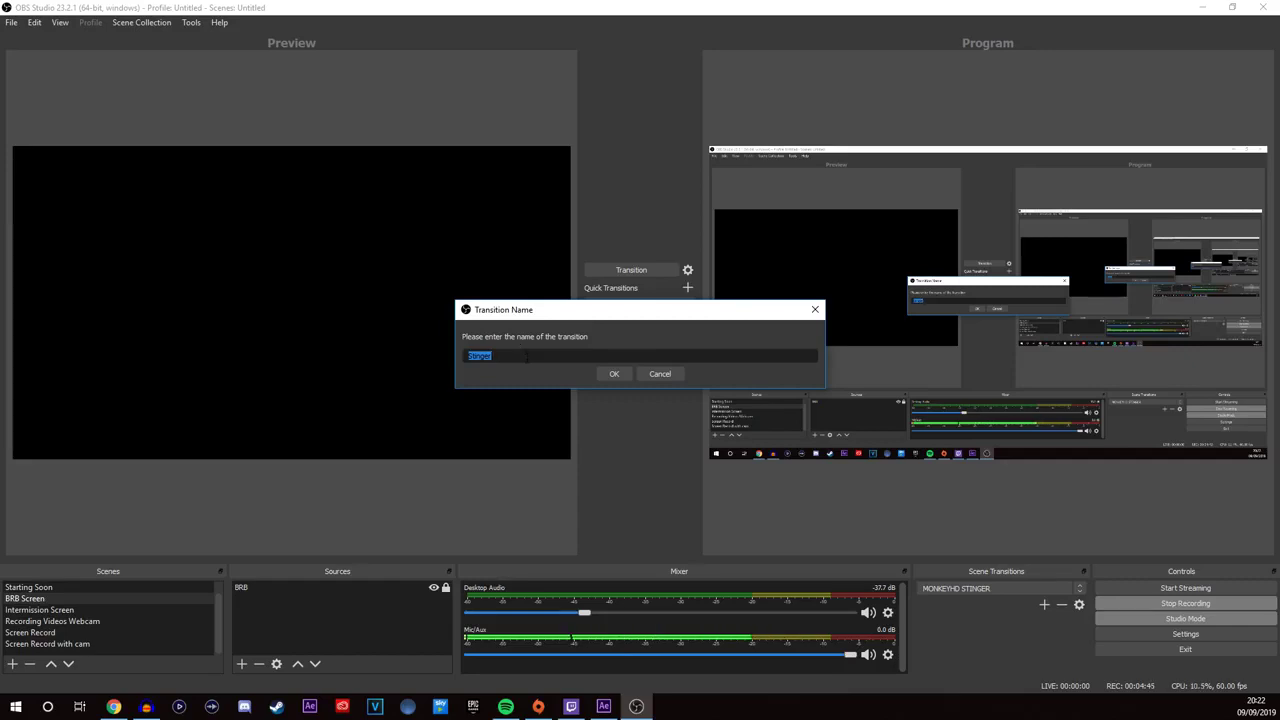
pyautogui.click(614, 373)
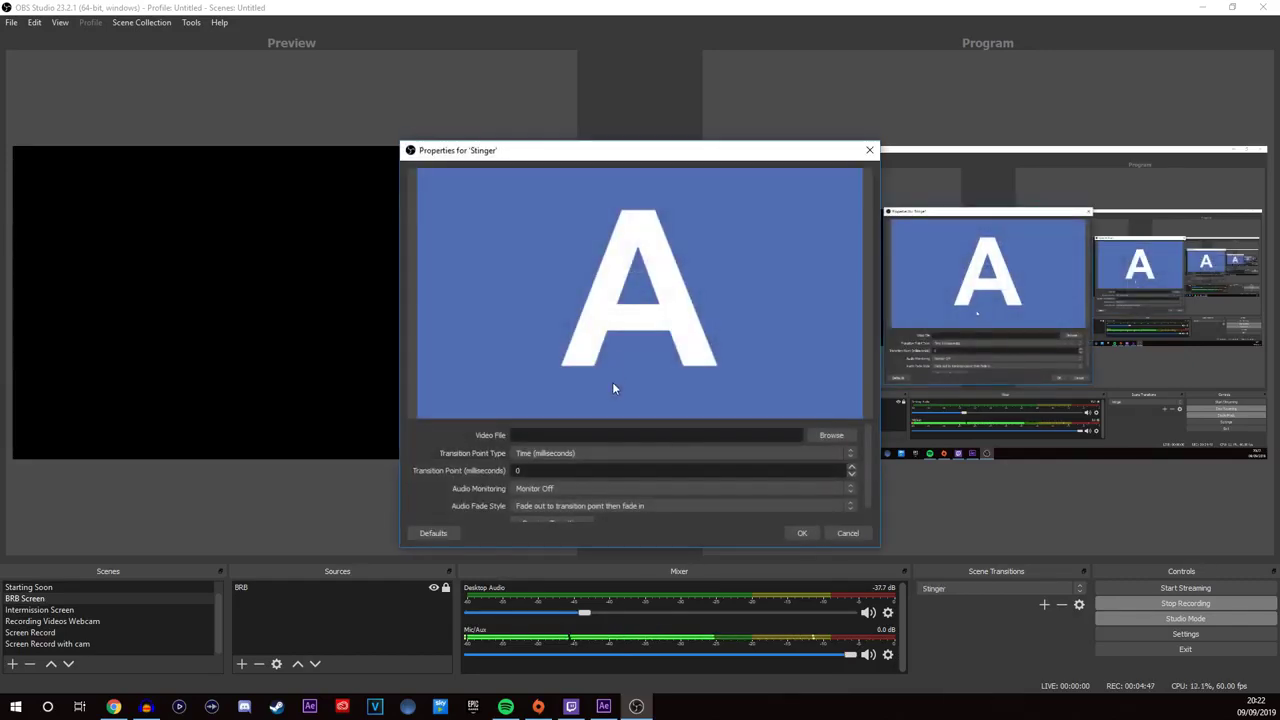
# Step: Load MONKEYHD STINGER.avi from the Desktop as the stinger's video file
pyautogui.click(830, 435)
pyautogui.scroll(-8, 828, 440)
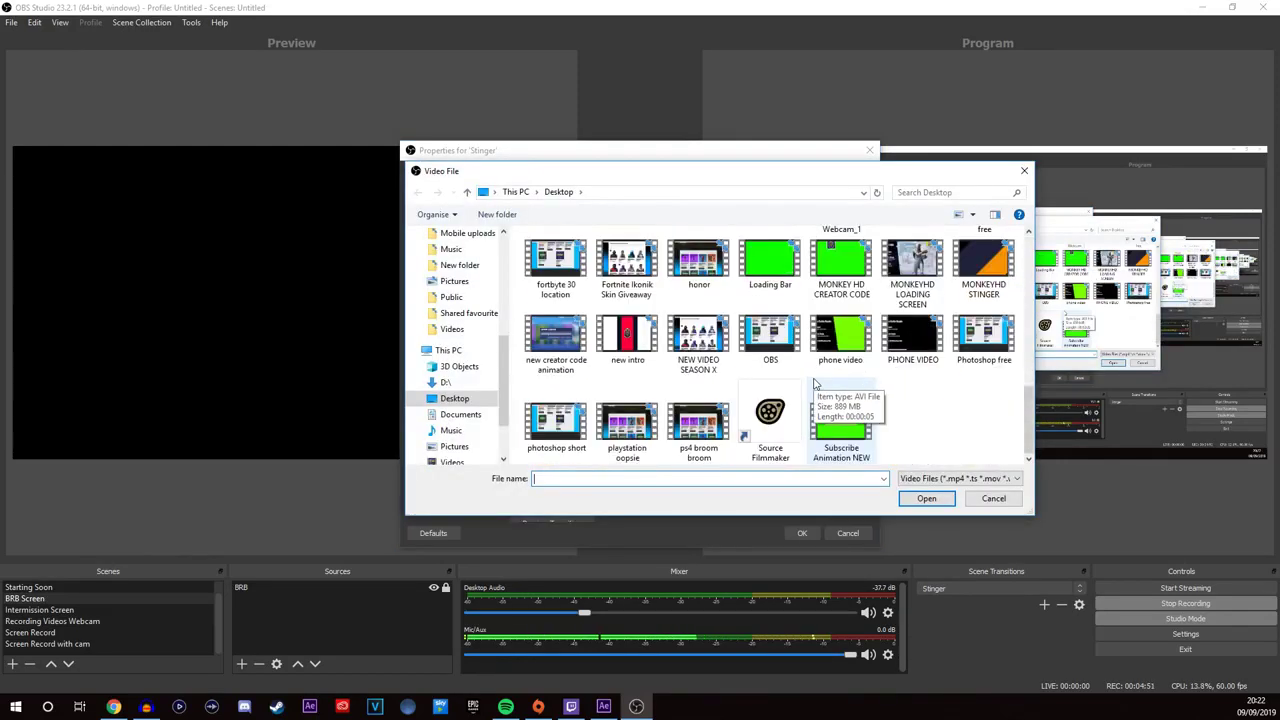
pyautogui.click(988, 291)
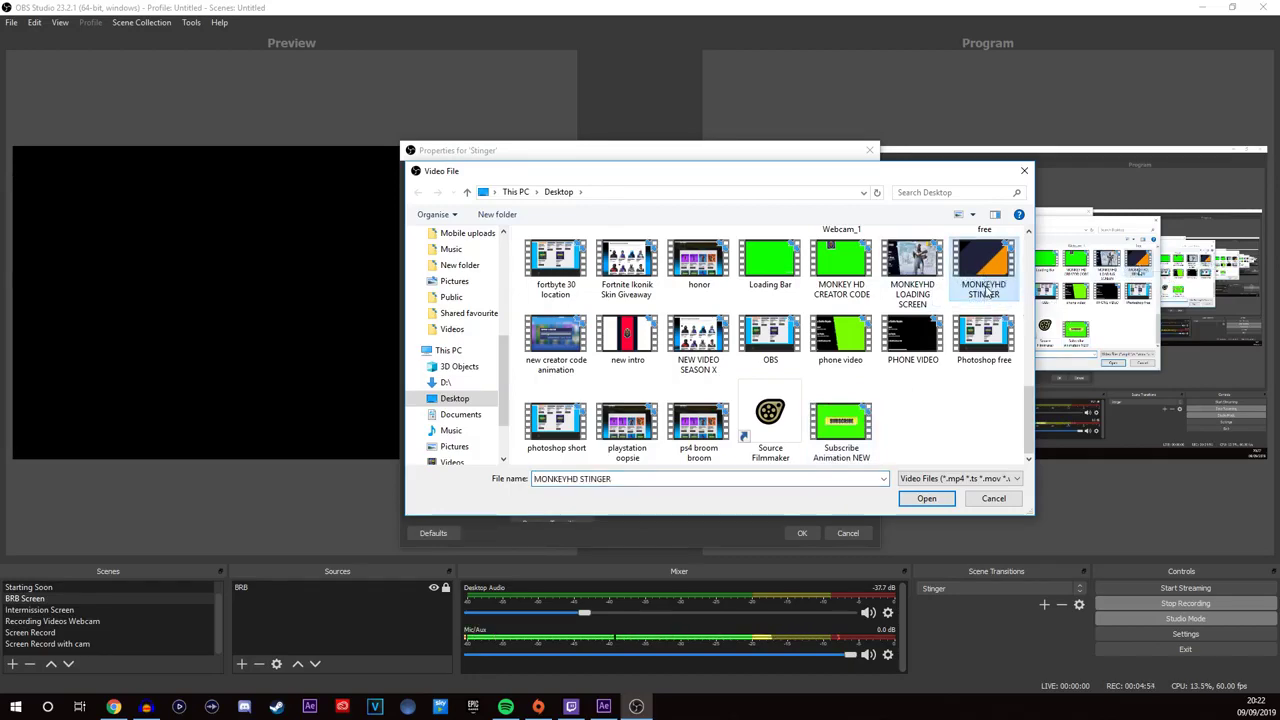
pyautogui.click(928, 498)
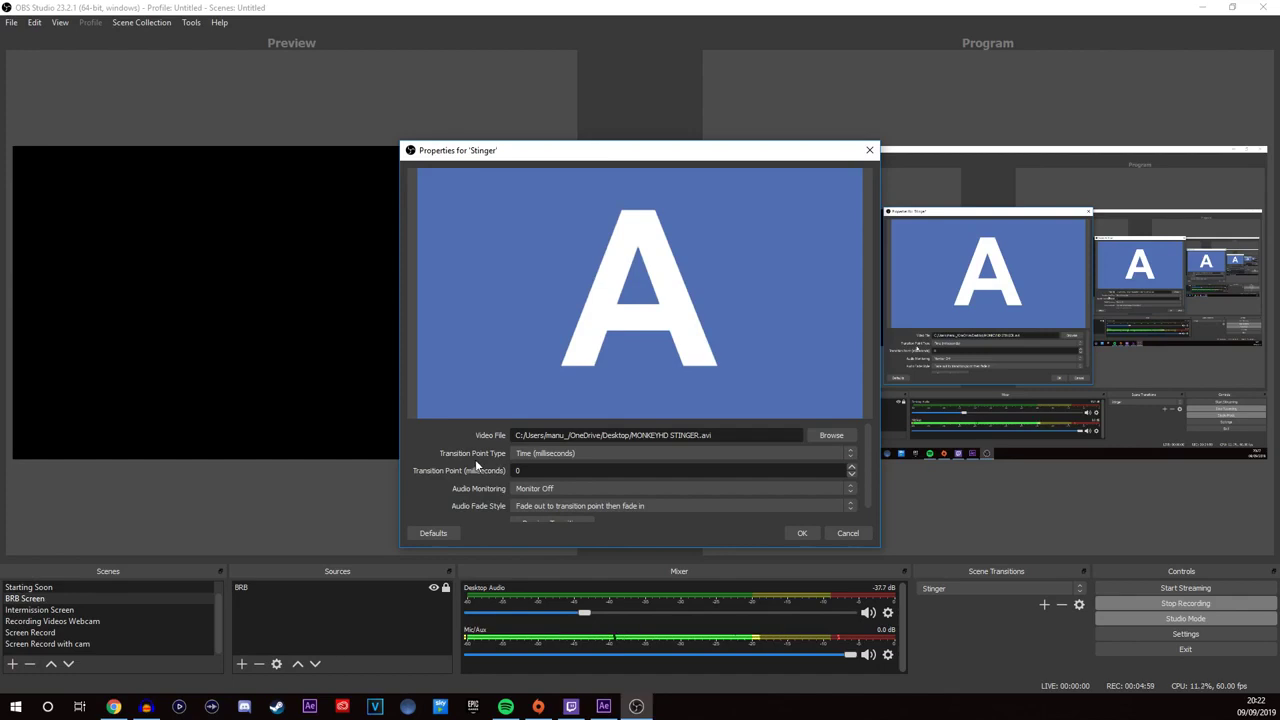
# Step: Set the transition point type to Frame with a value of 100 and save
pyautogui.click(526, 453)
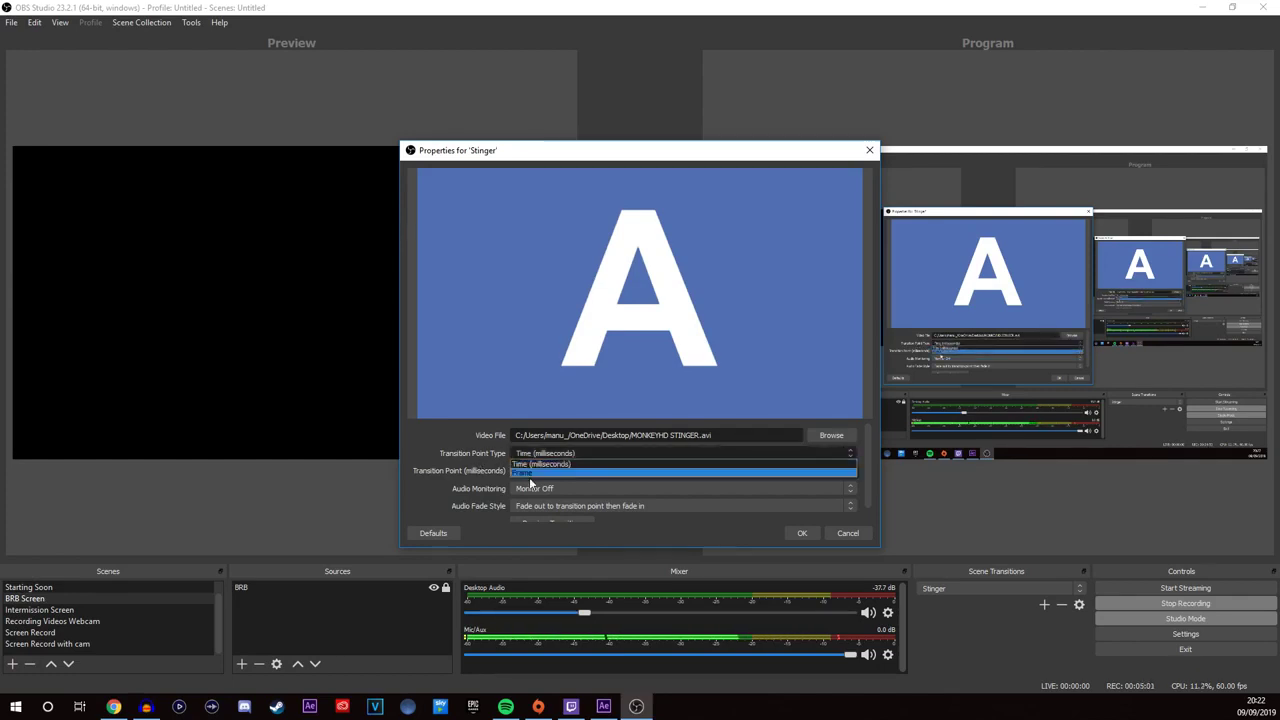
pyautogui.click(530, 472)
pyautogui.click(530, 470)
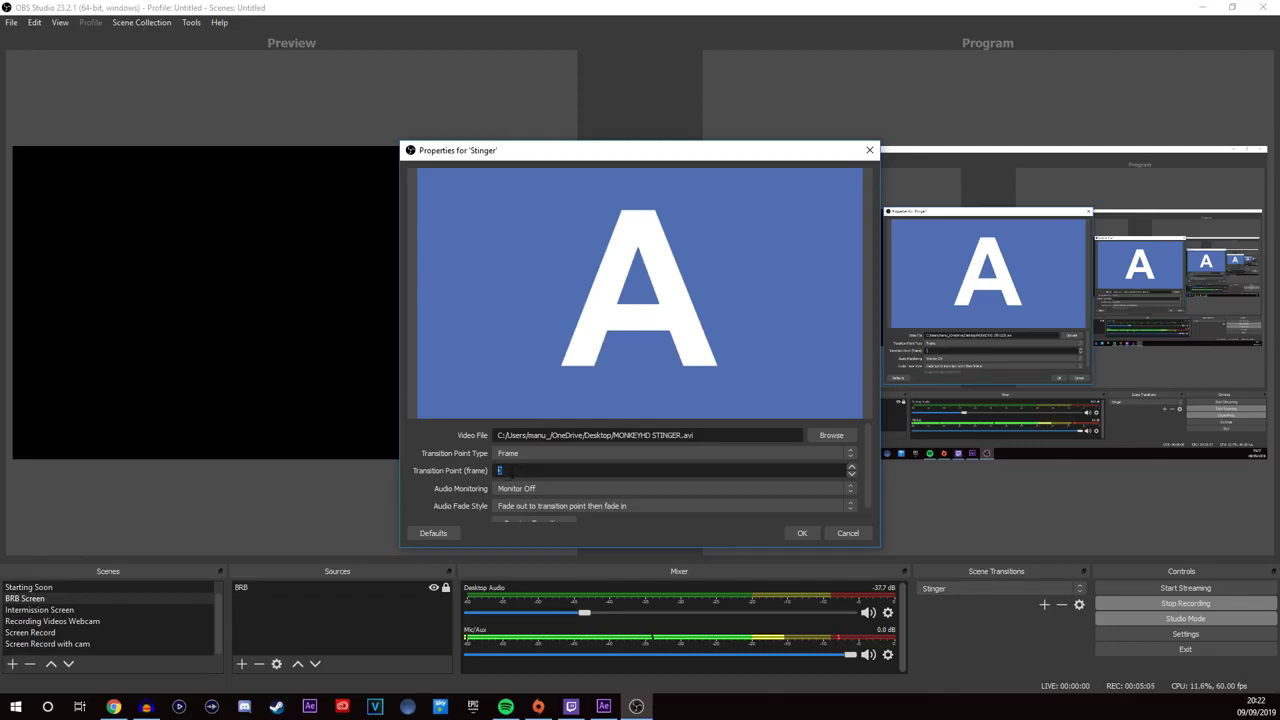
pyautogui.write('100')
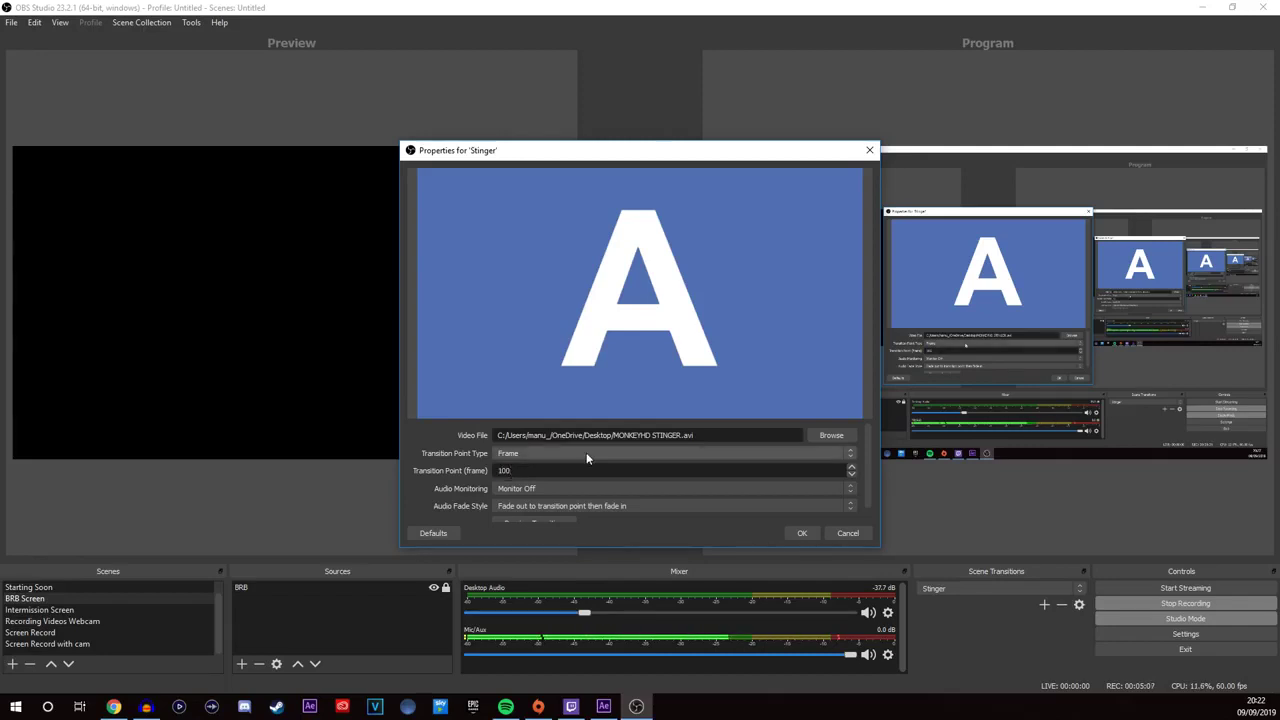
pyautogui.click(803, 533)
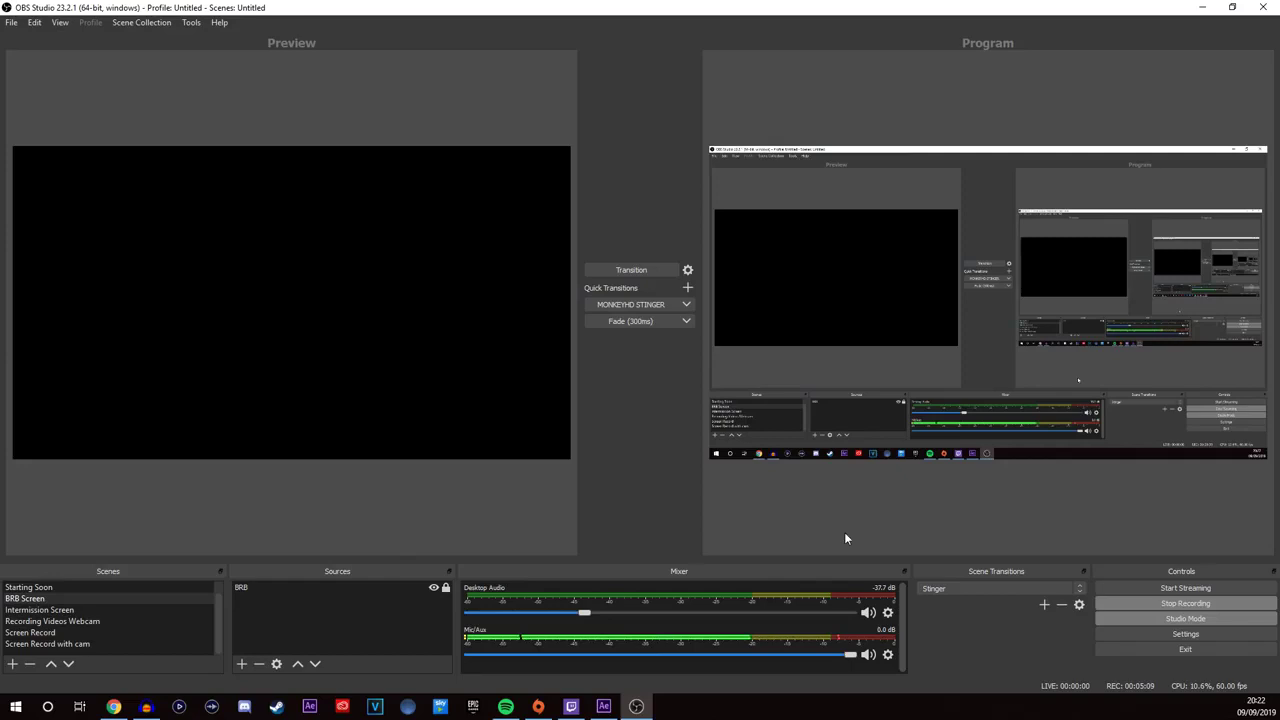
# Step: Play the MONKEYHD STINGER transition as a test into the 'BRB STAY TUNED' scene
pyautogui.click(640, 304)
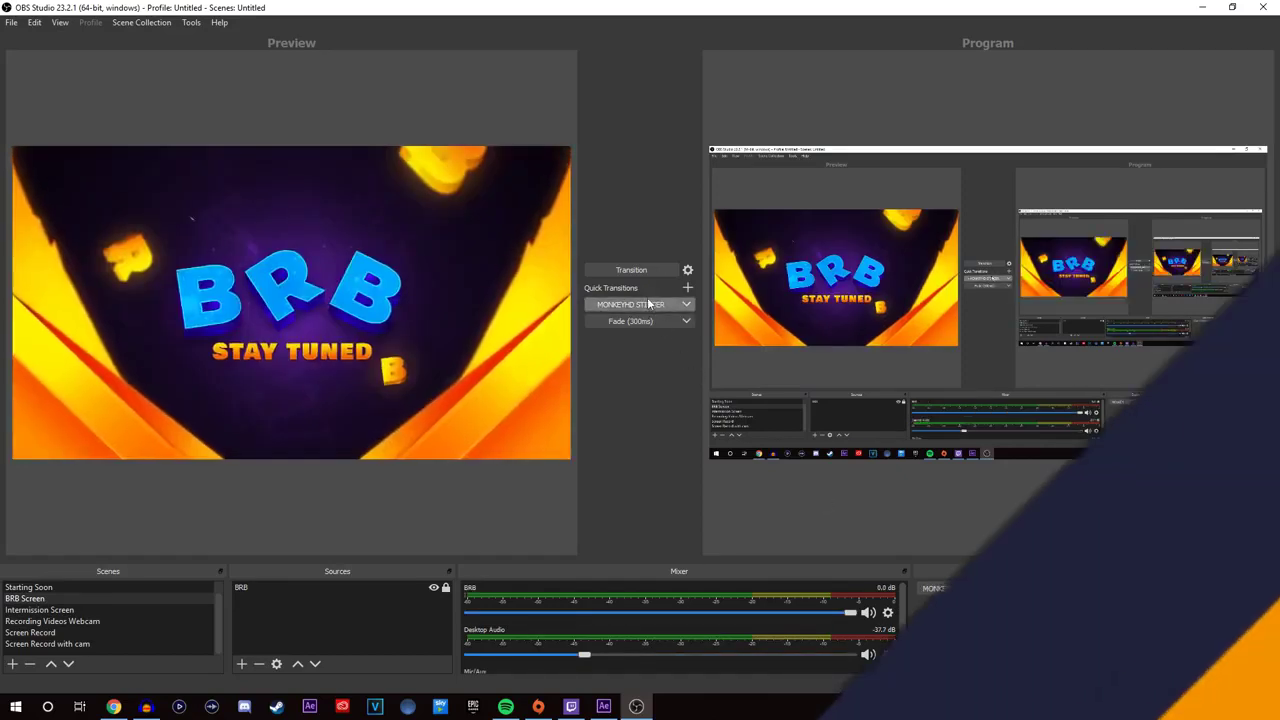